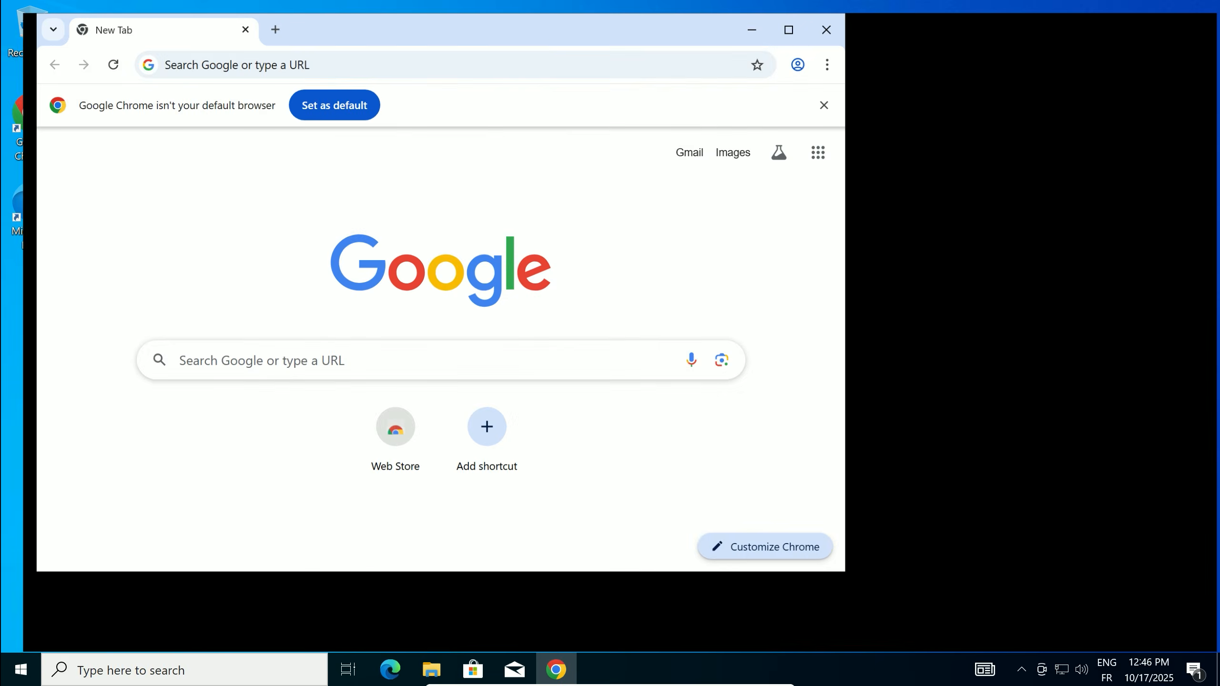
Step: Search the web for "windows 11 iso", open Microsoft's Download Windows 11 page, and allow Chrome through the firewall
double_click(537, 24)
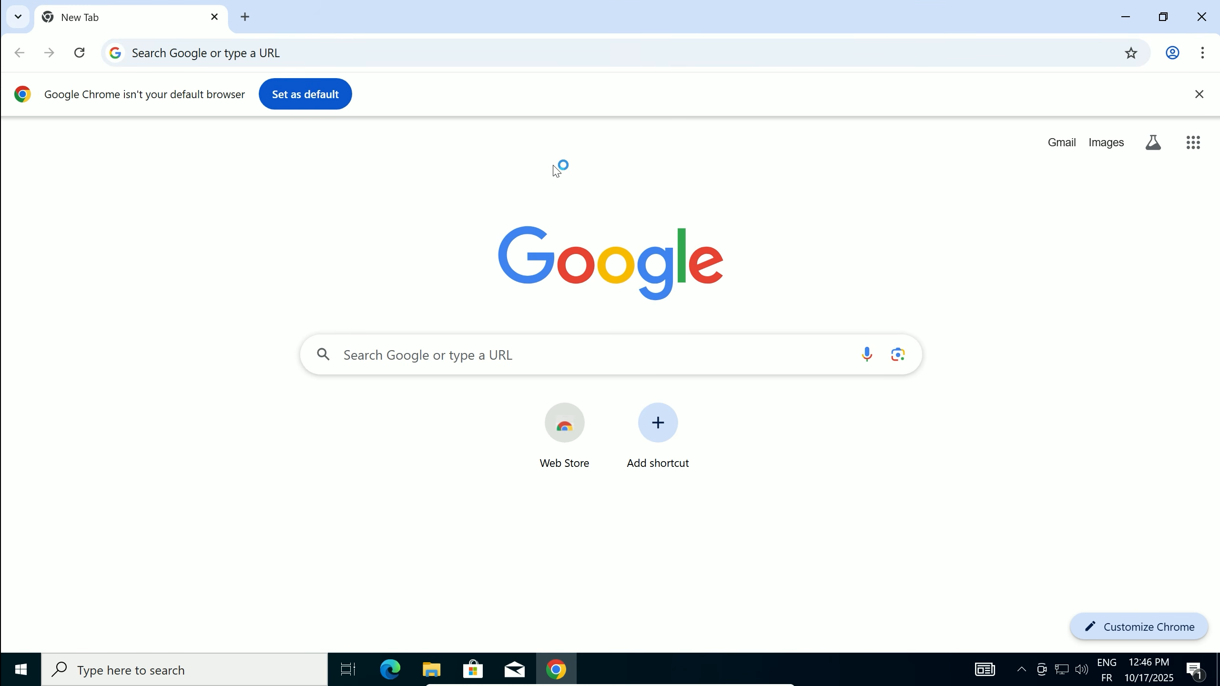
text(windows )
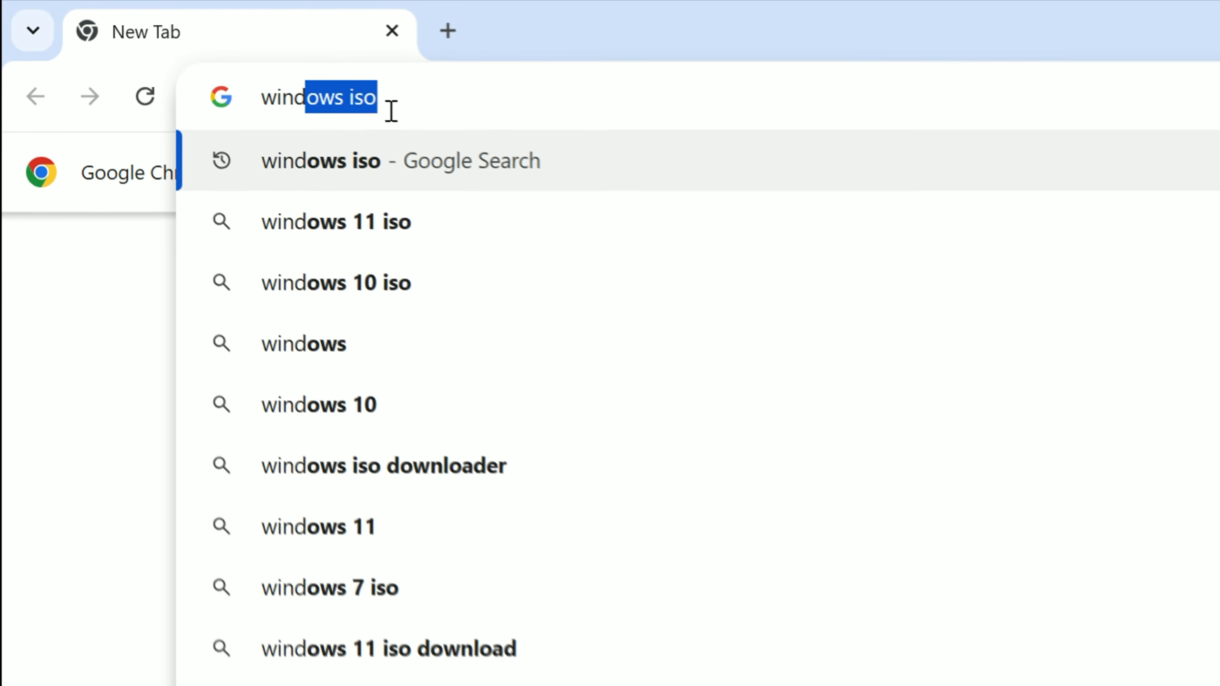
text(11 iso)
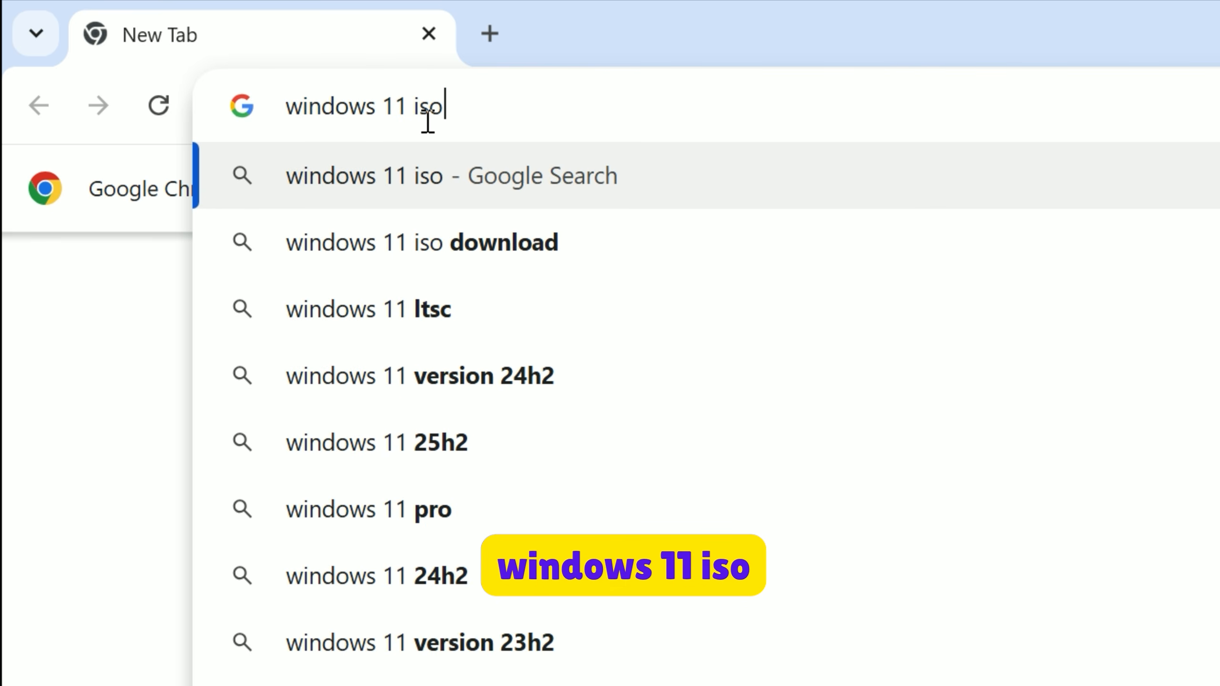
key(Return)
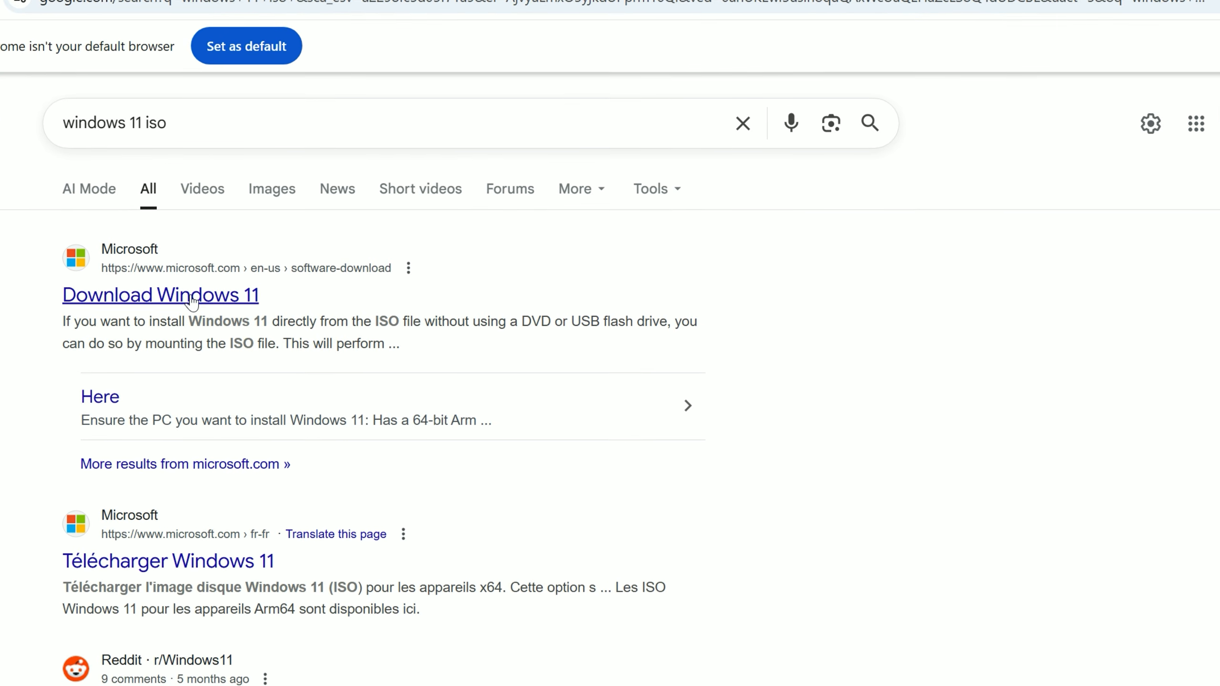
click(189, 300)
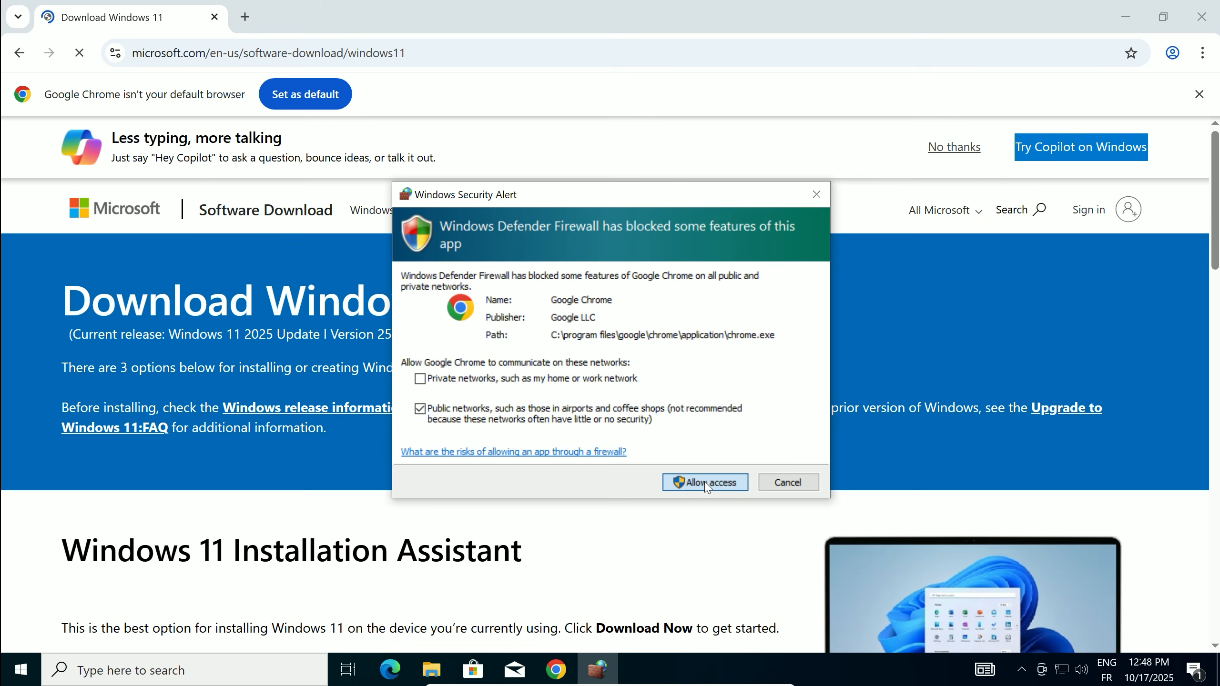
click(706, 483)
Step: Select and confirm Windows 11 (multi-edition ISO for x64 devices) as the disk image download, and dismiss the Edge suggestion
scroll(567, 410, down, 12)
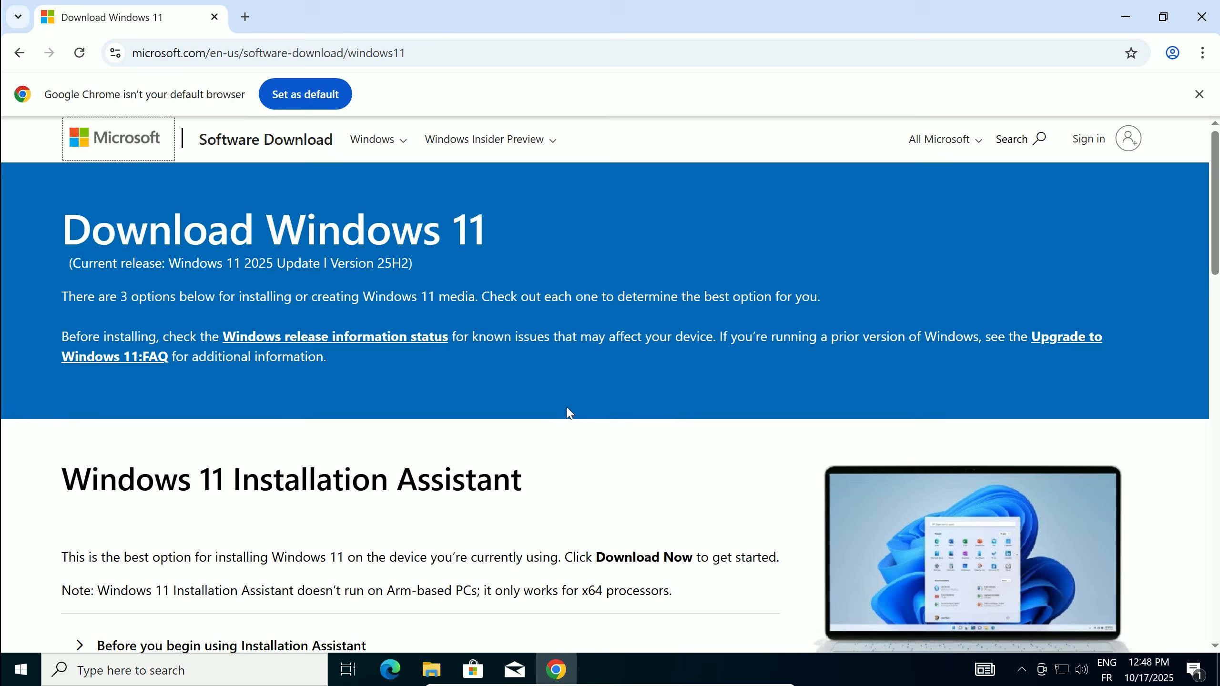
scroll(567, 408, down, 3)
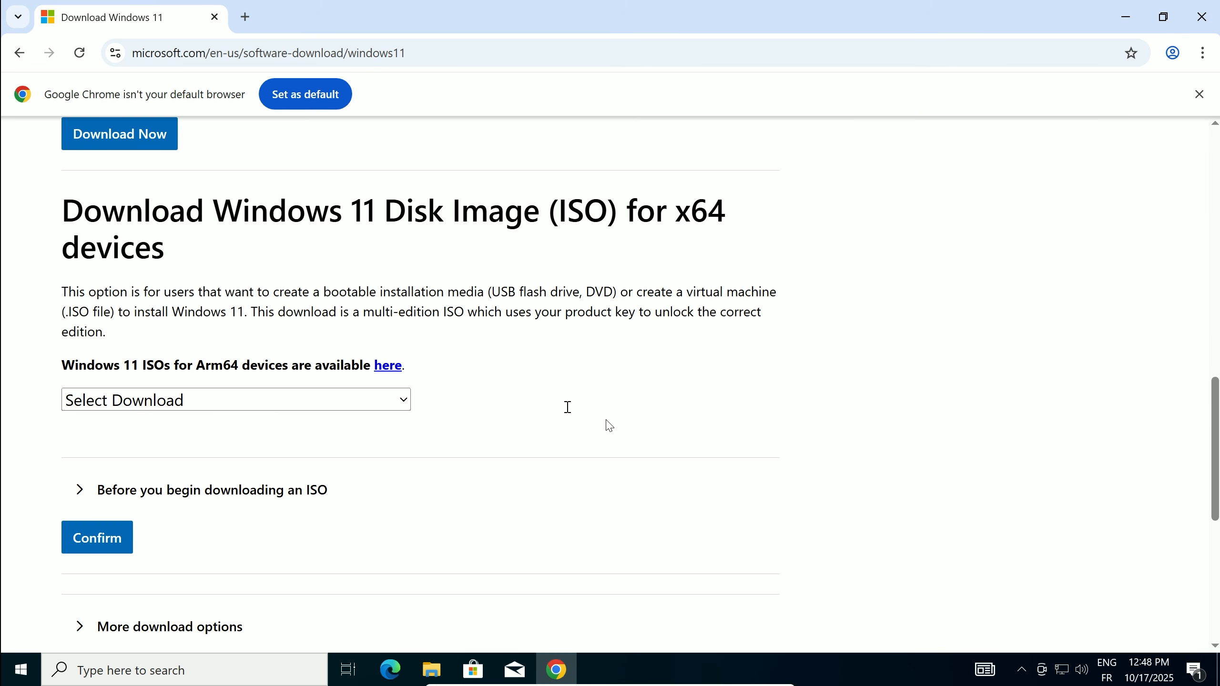
click(286, 401)
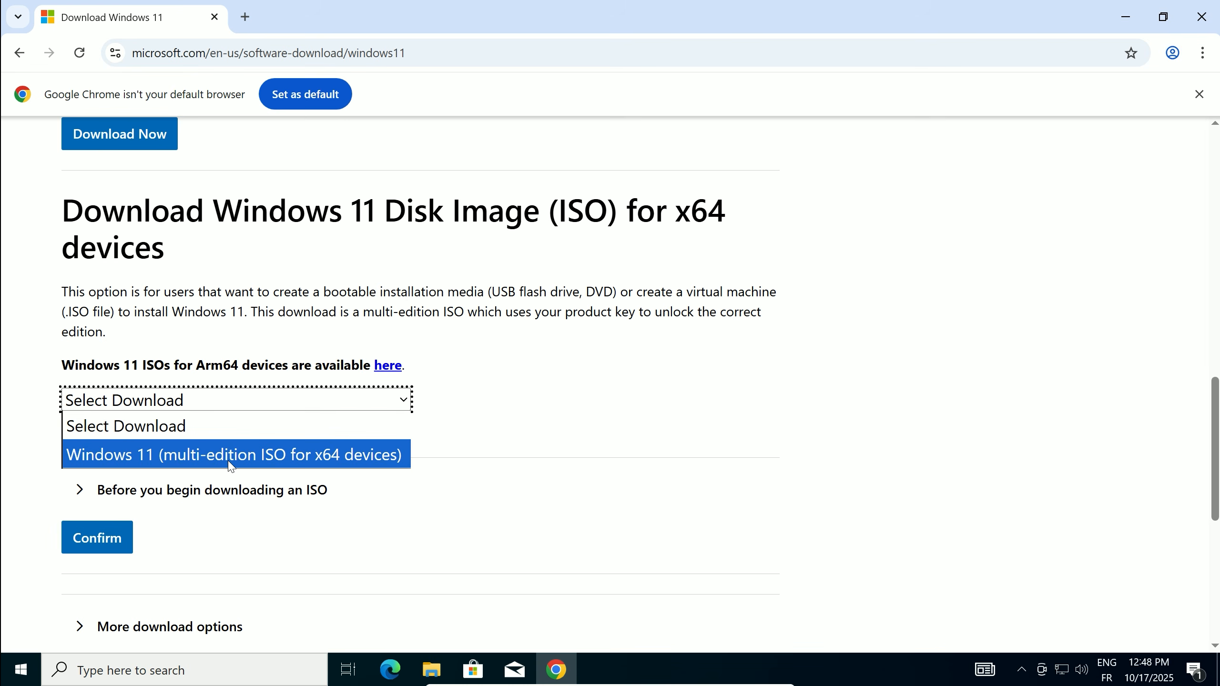
click(247, 455)
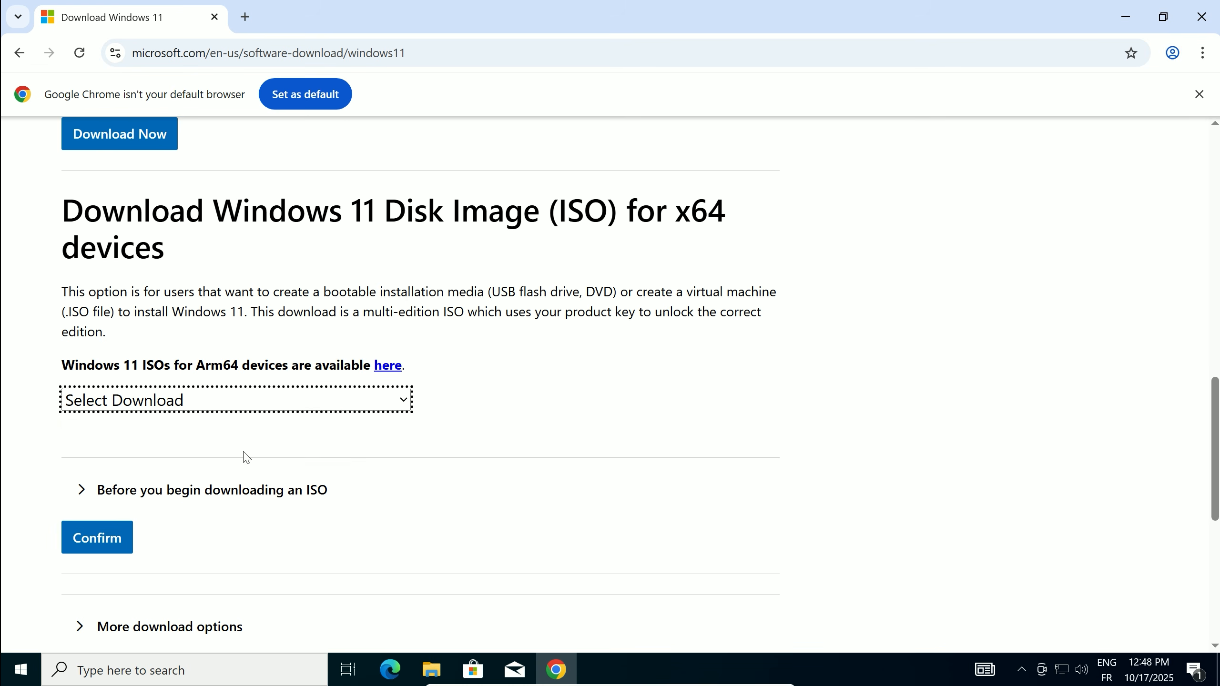
click(81, 551)
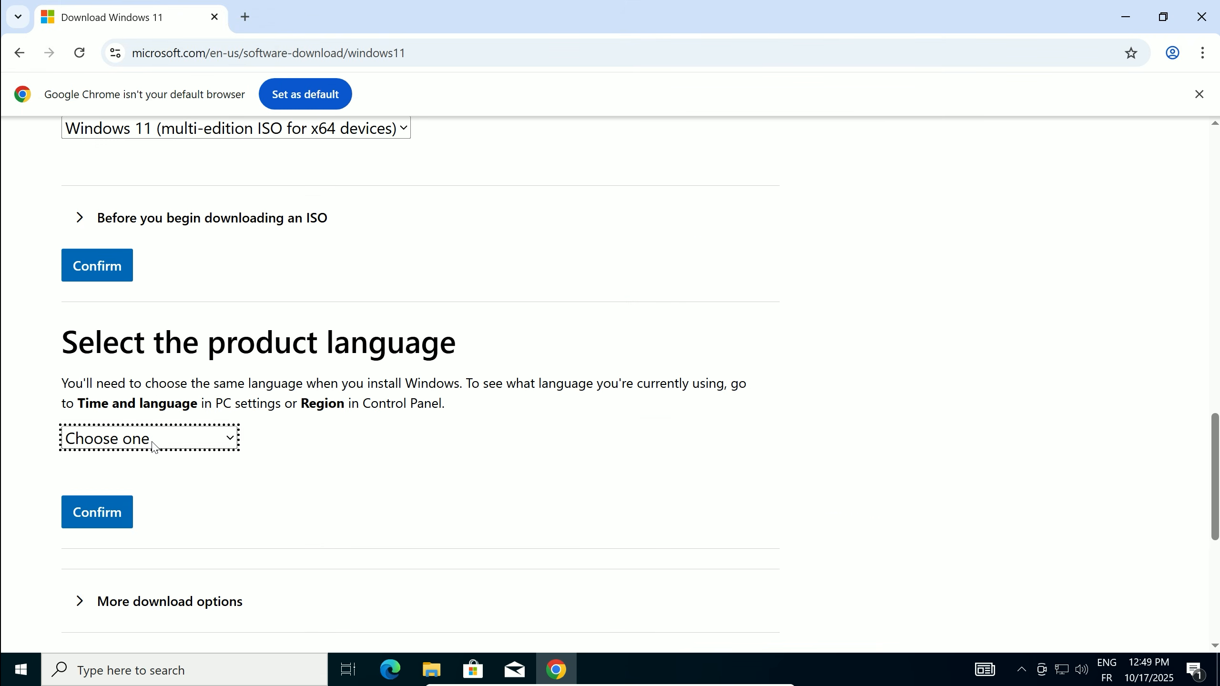
click(153, 439)
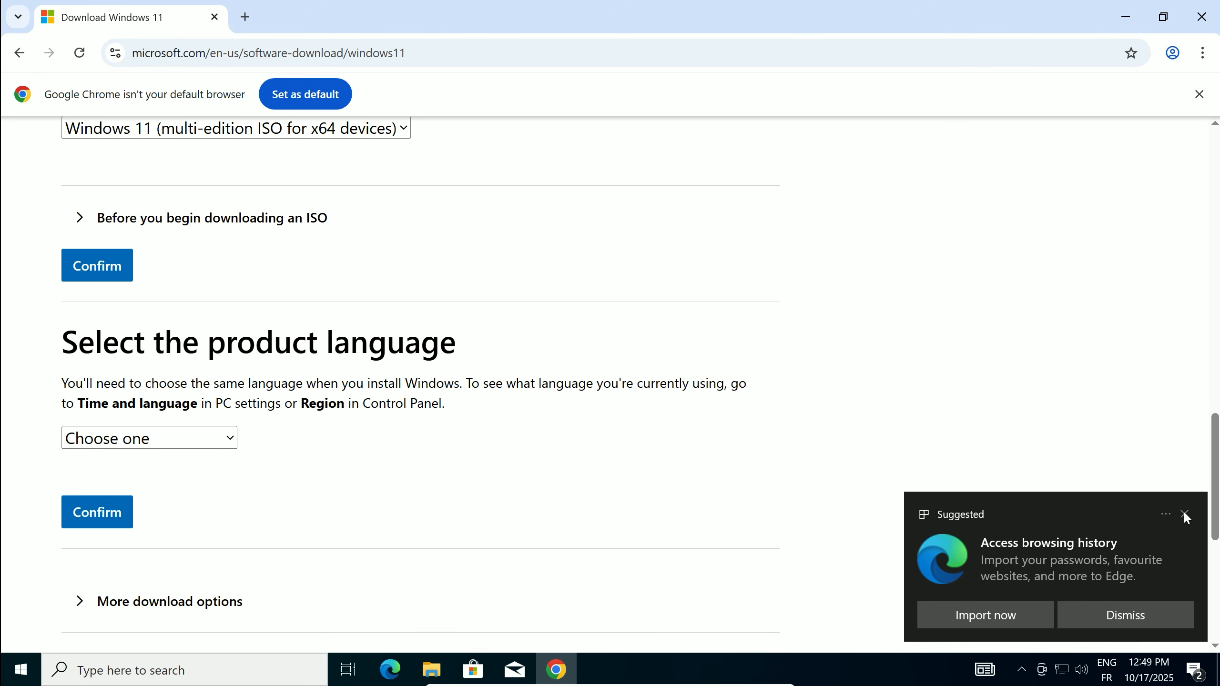
click(1185, 517)
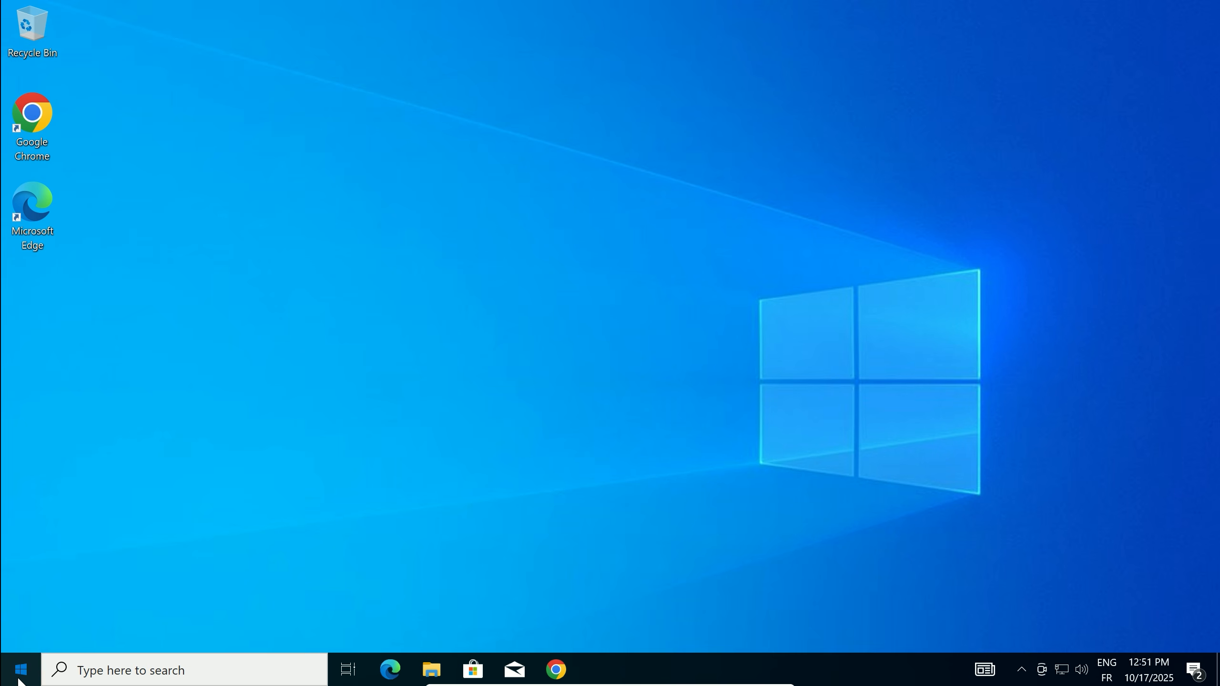
Step: Check the Windows display language in the Time & Language section of Windows Settings
click(19, 676)
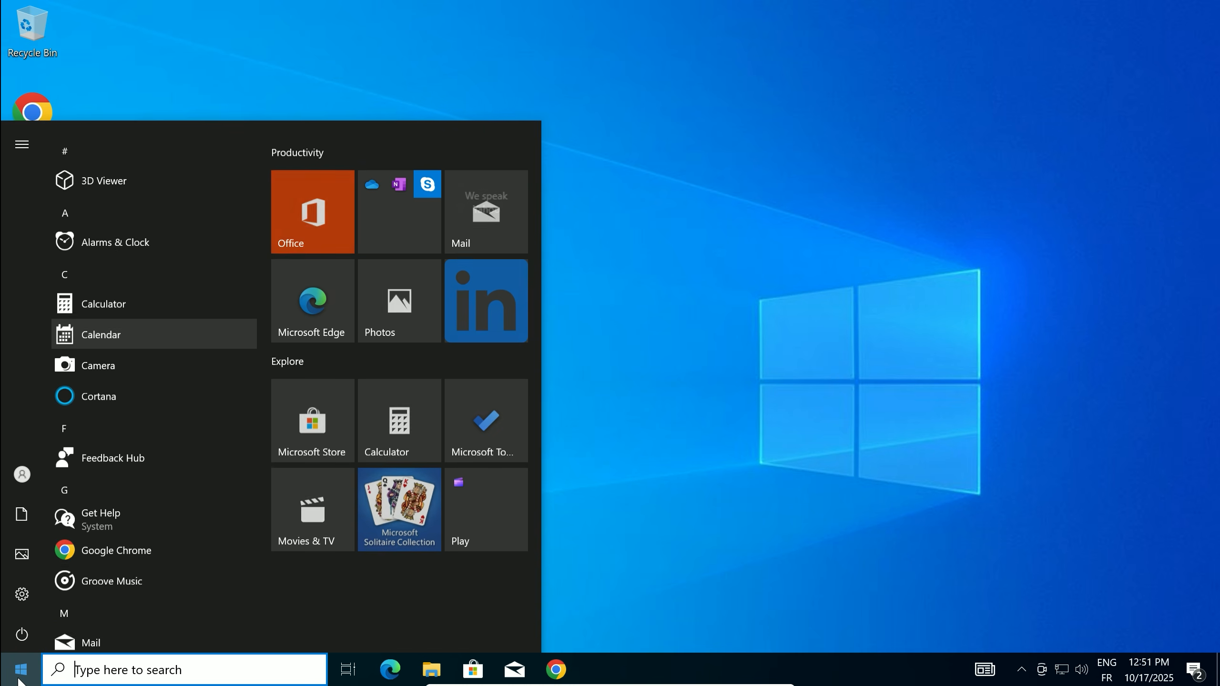
click(26, 592)
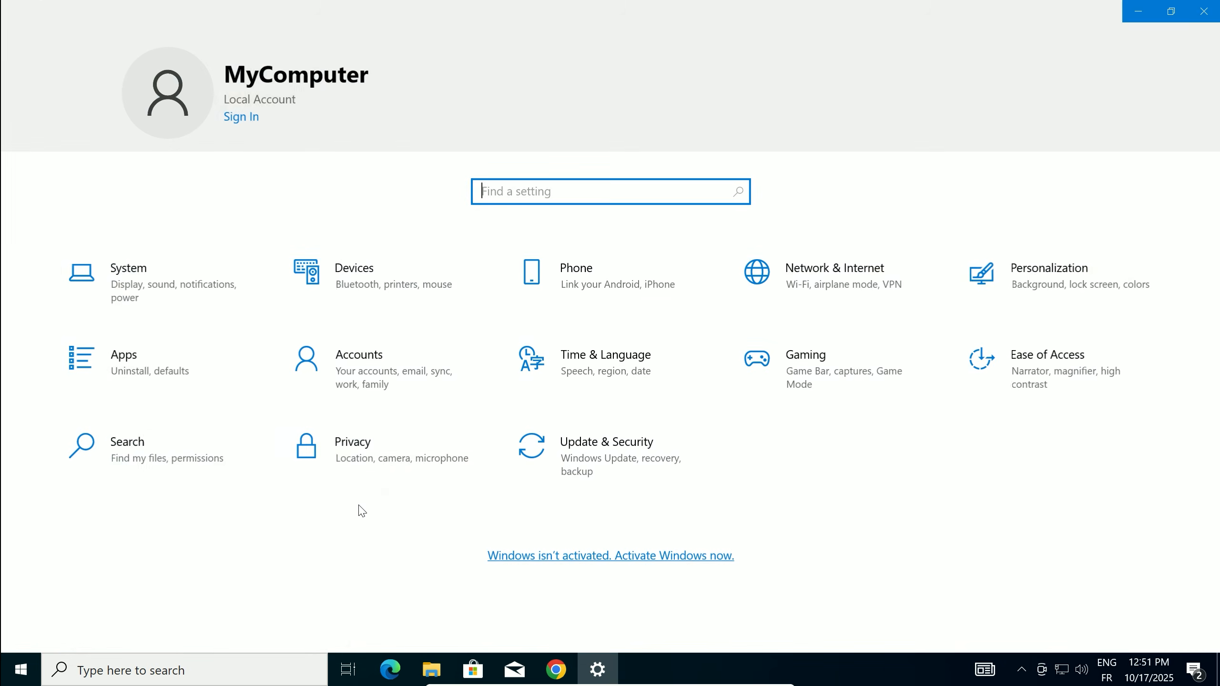
click(607, 383)
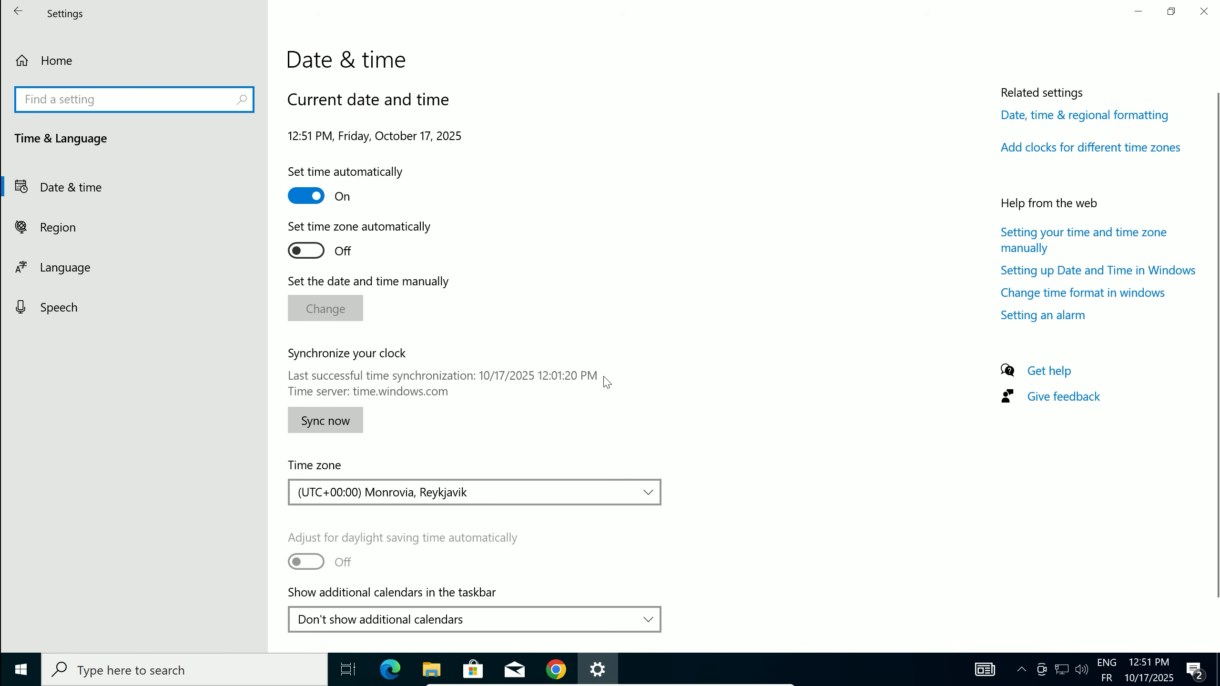
click(75, 270)
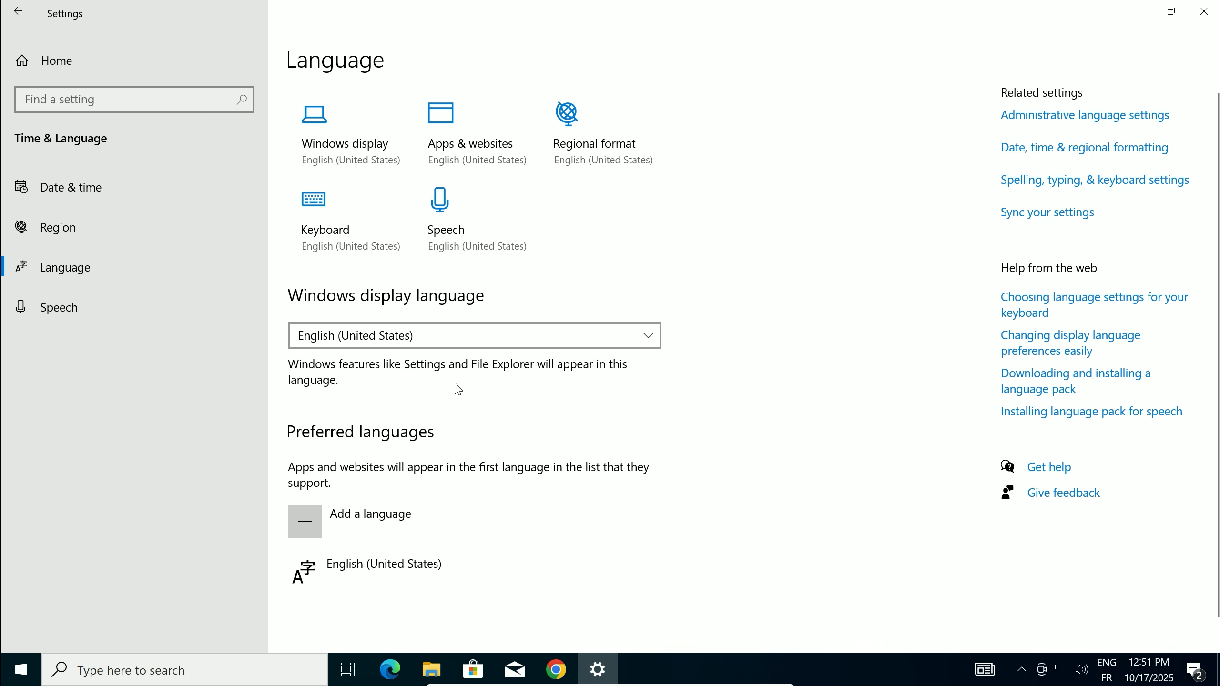
Step: Return to the Windows 11 download page in Chrome and confirm English (United States) as the product language
click(556, 669)
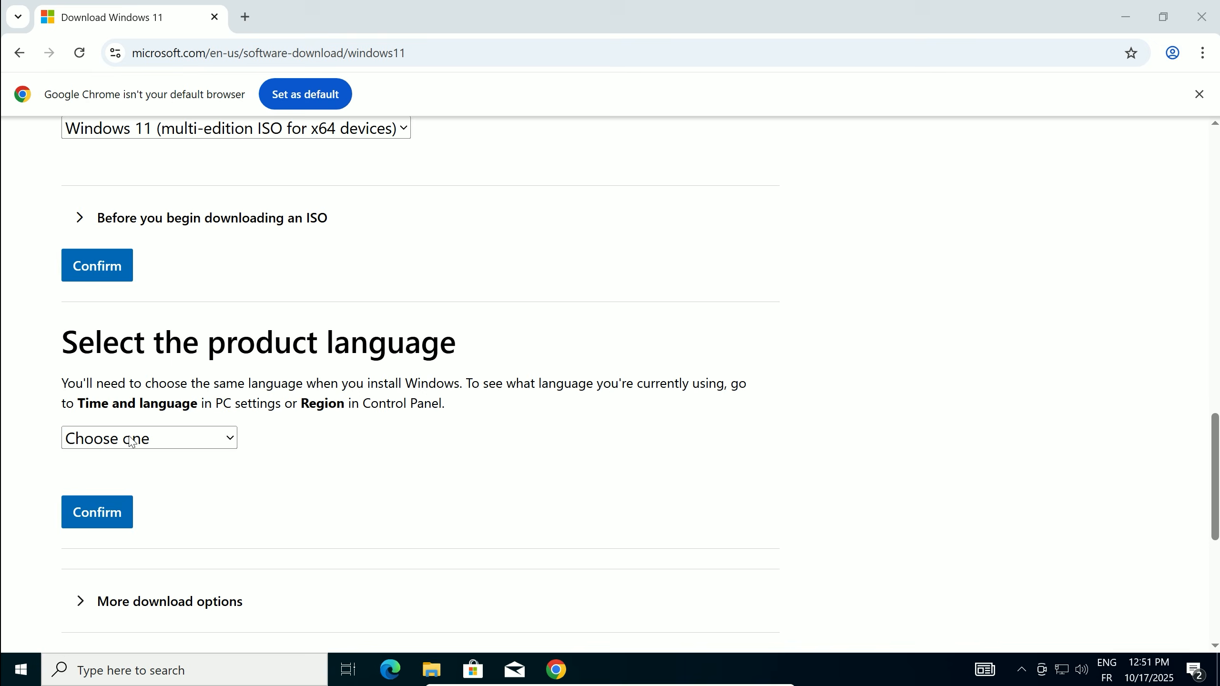
click(132, 442)
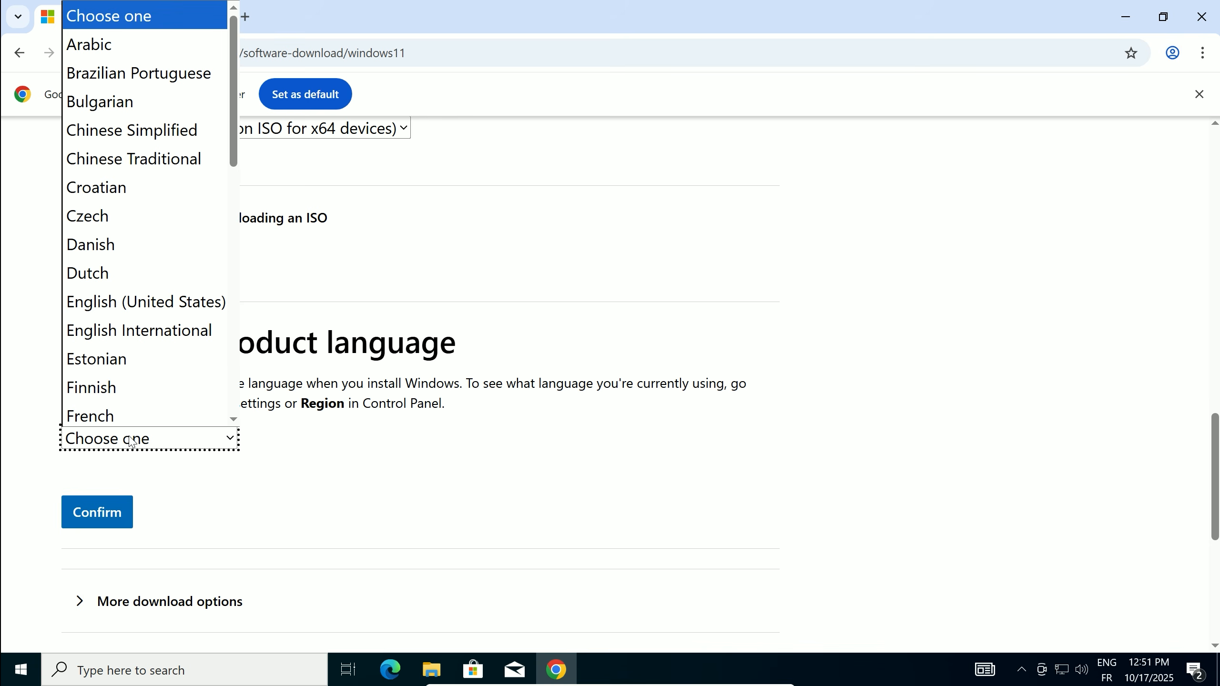
click(162, 305)
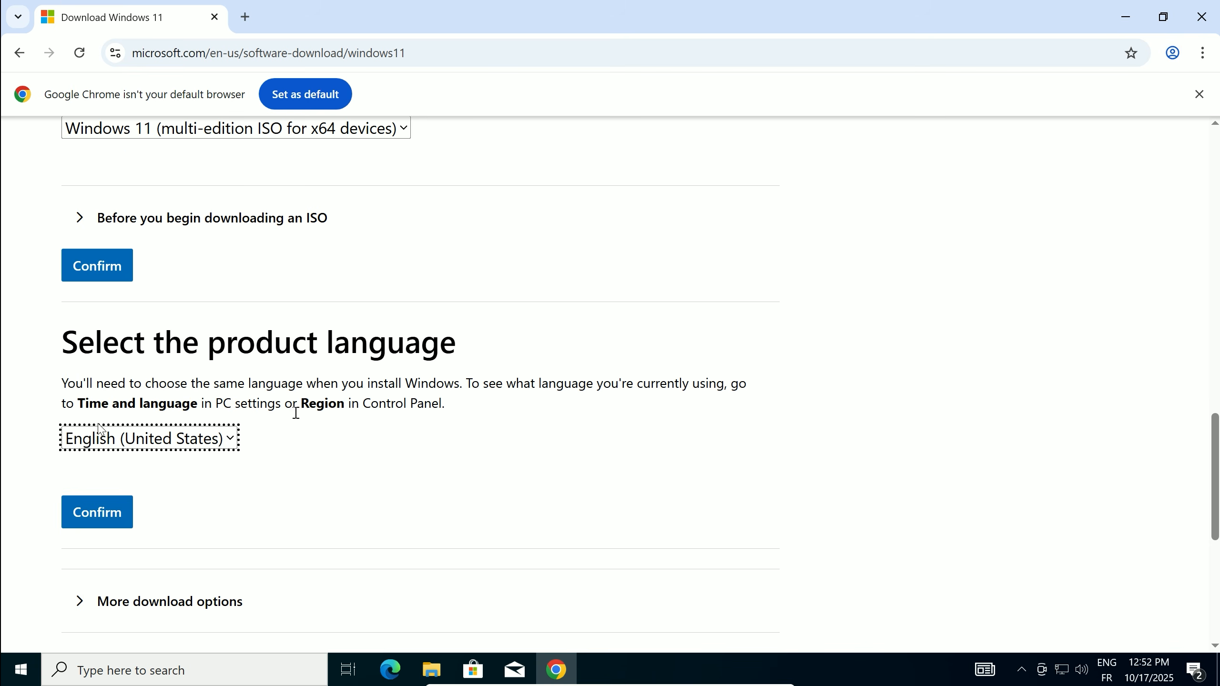
click(115, 511)
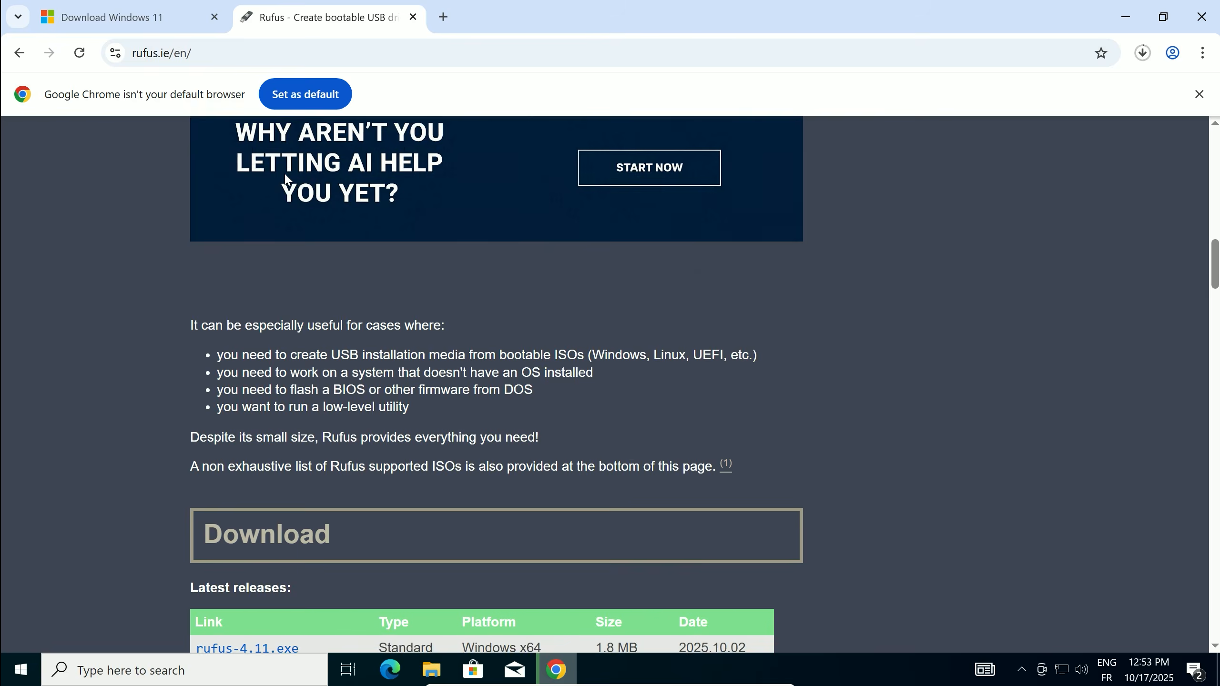
scroll(276, 177, down, 5)
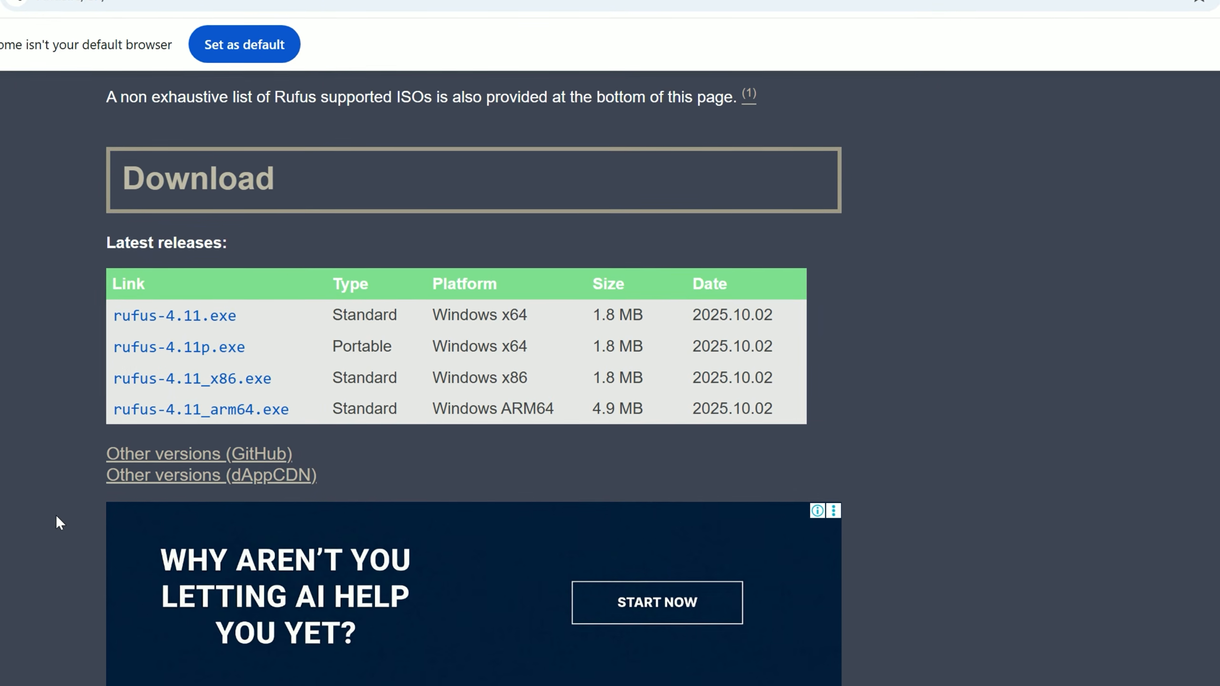
click(230, 321)
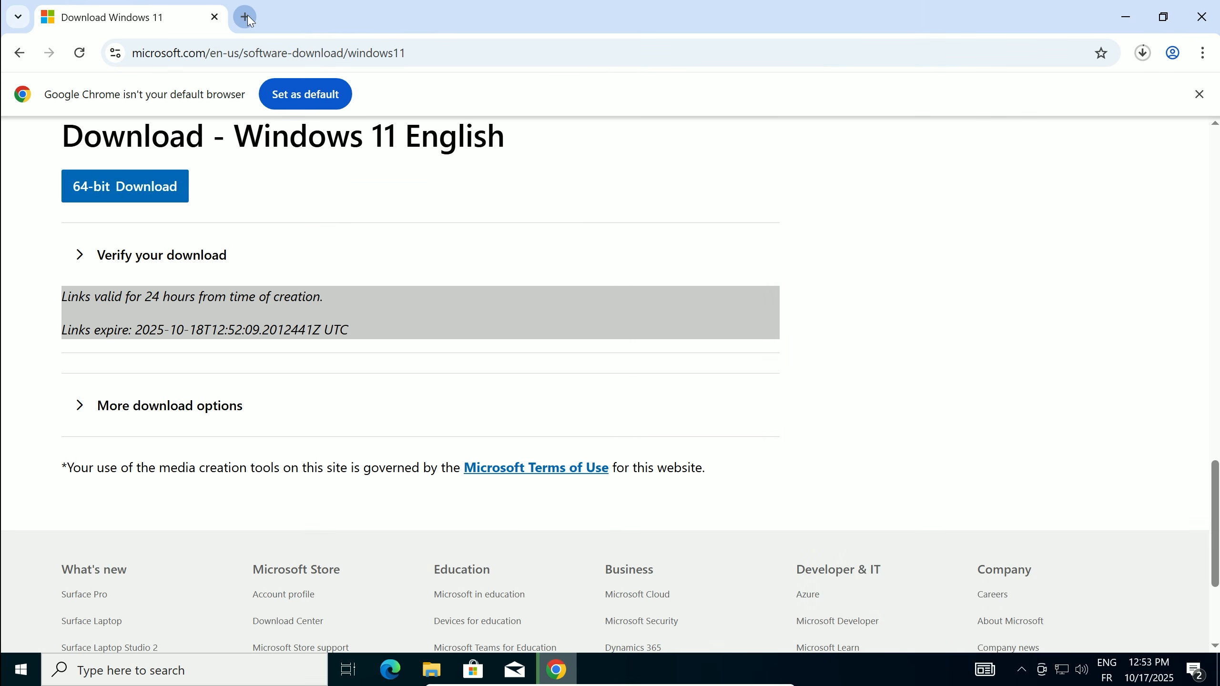
Step: Open the rufus.ie website in a new browser tab
click(248, 17)
text(rufus)
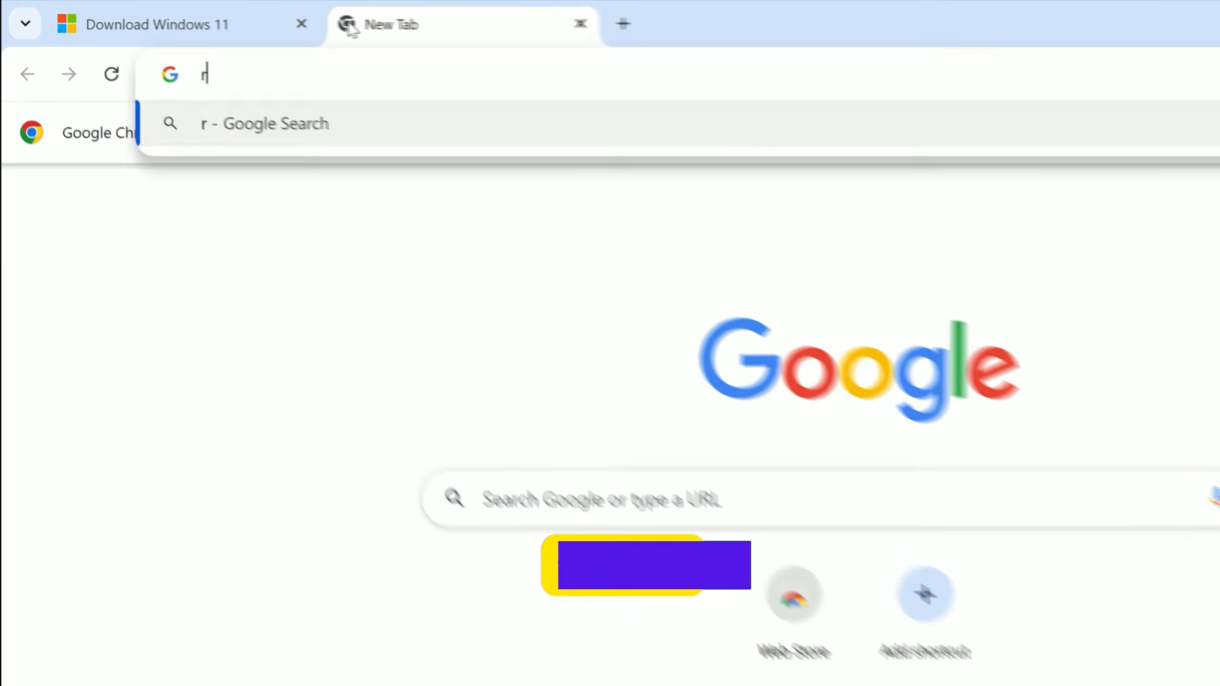
text(.ie)
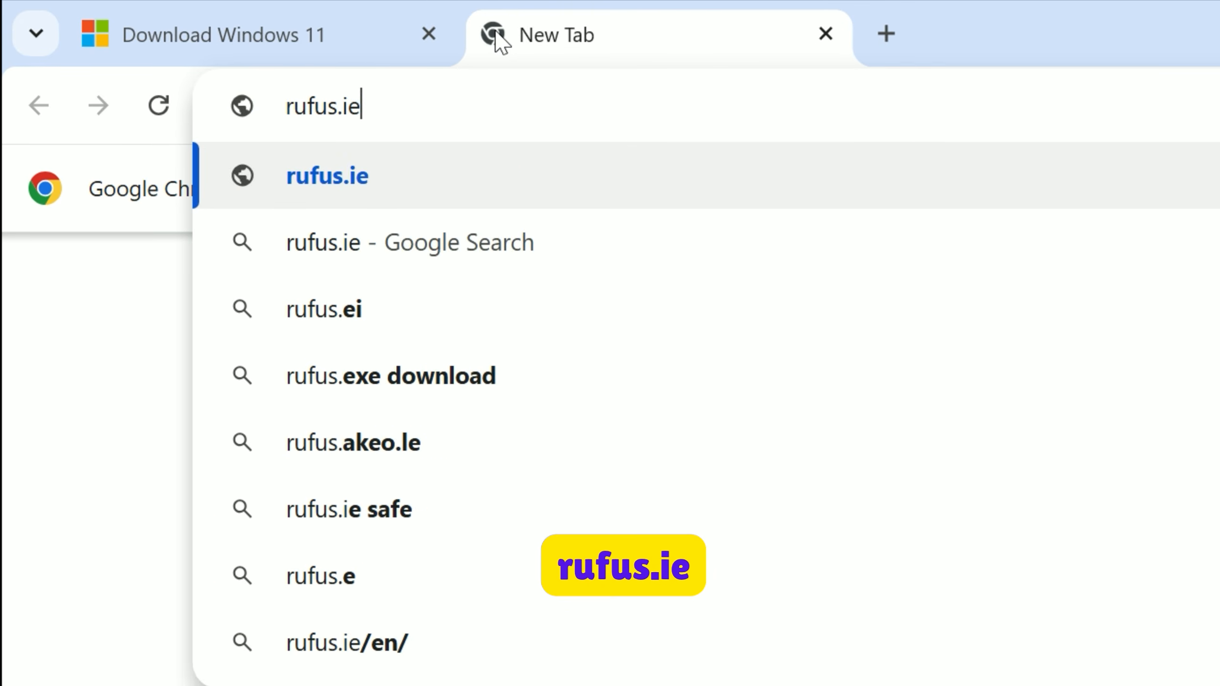
key(Return)
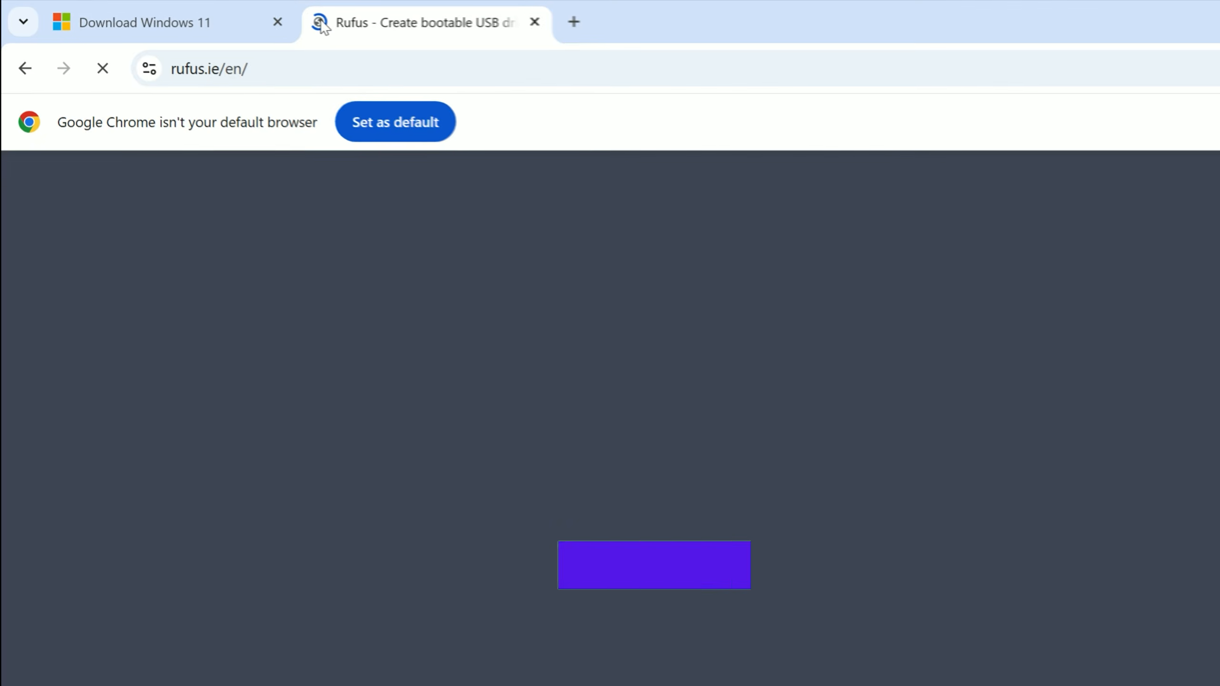
Step: Download rufus-4.11.exe, the standard Windows x64 build, from the latest Rufus releases
scroll(286, 177, down, 15)
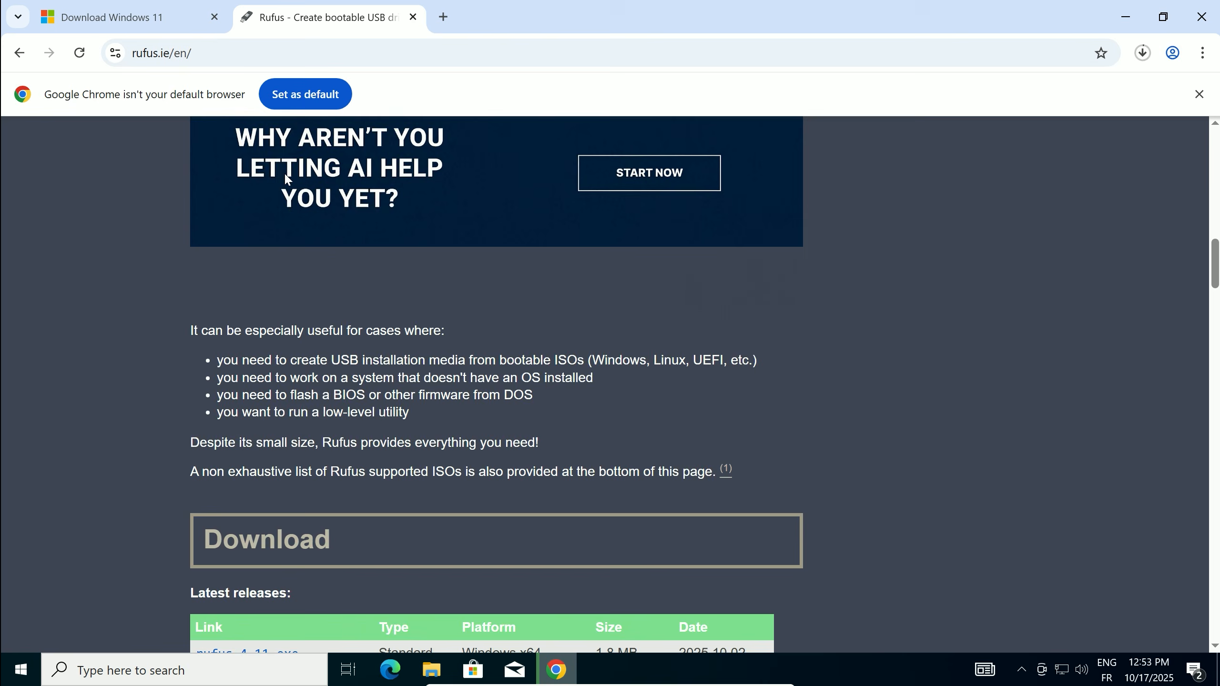
scroll(287, 179, down, 5)
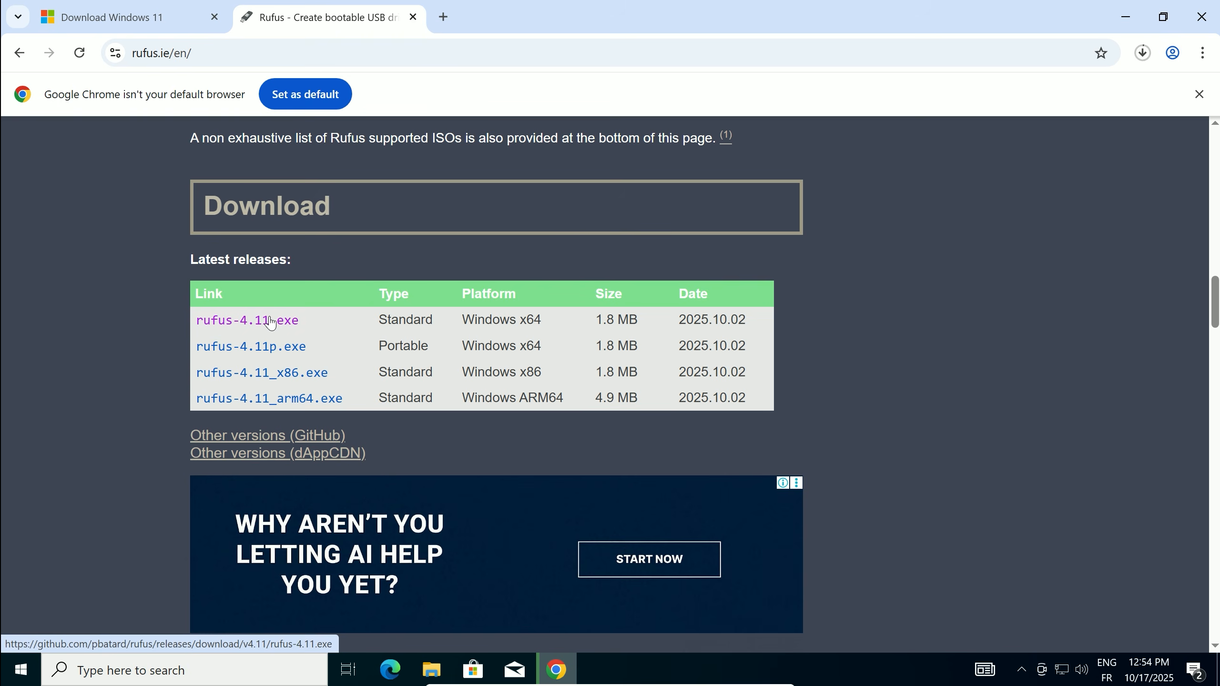
click(270, 321)
click(1078, 395)
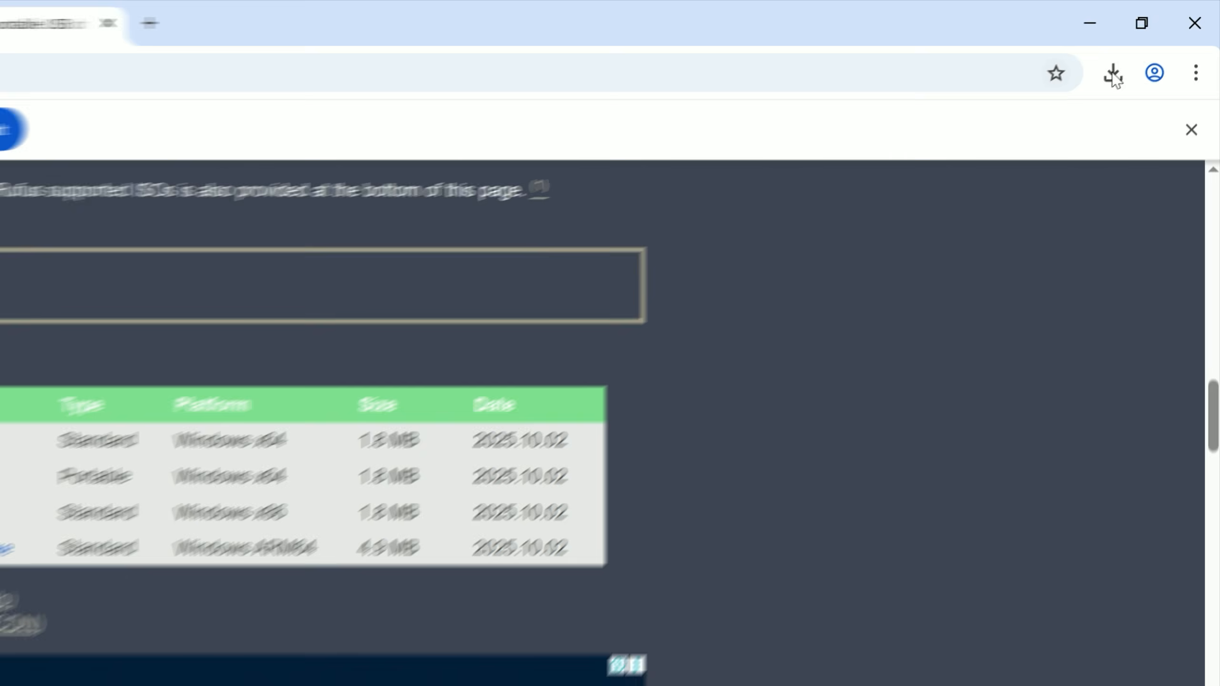
Step: Launch the downloaded Rufus, permit it to make changes to the device, and allow online update checks
click(1143, 53)
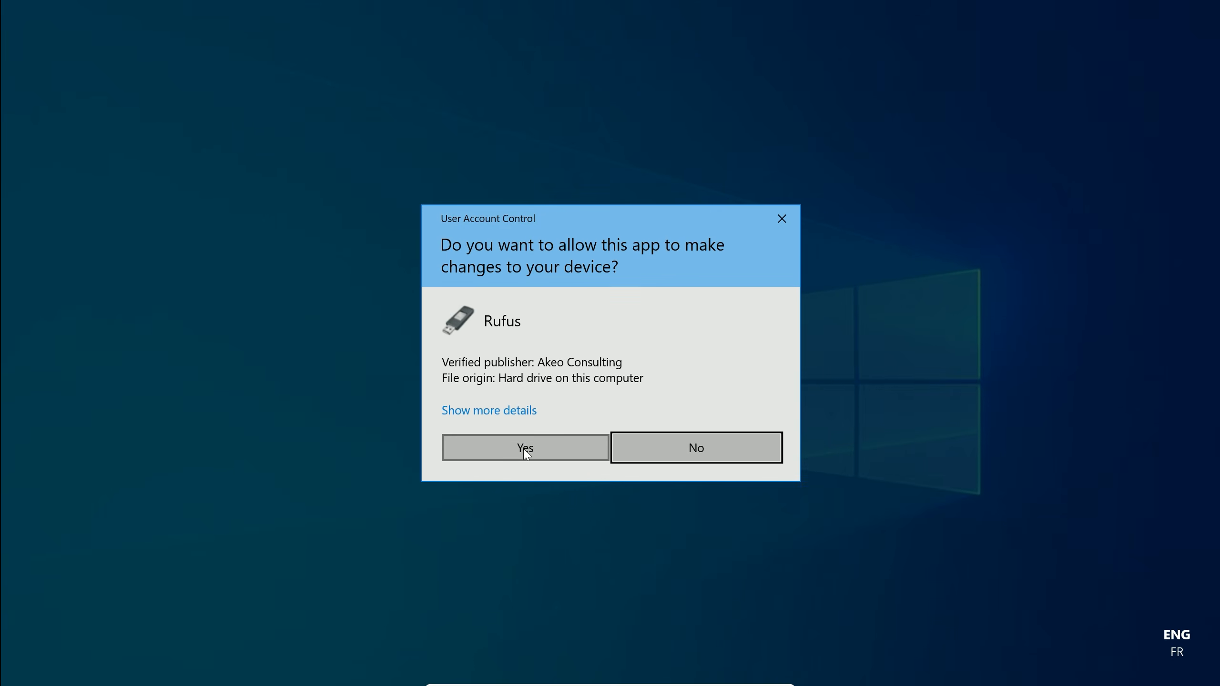
click(524, 440)
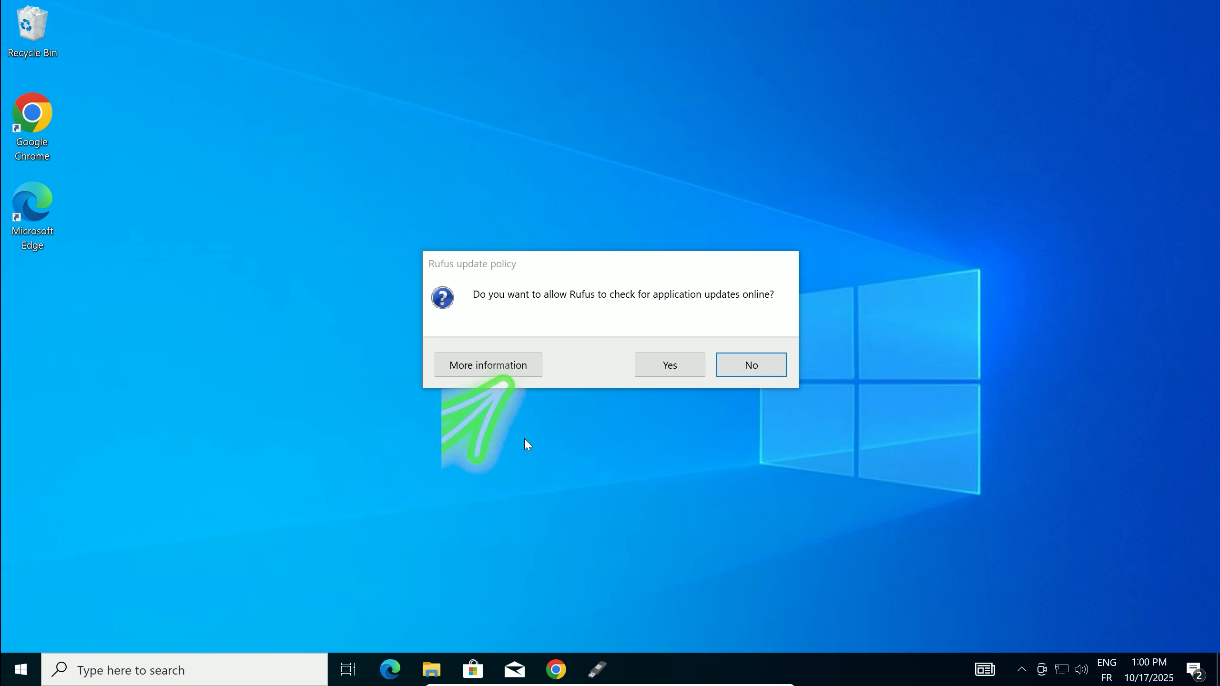
click(670, 365)
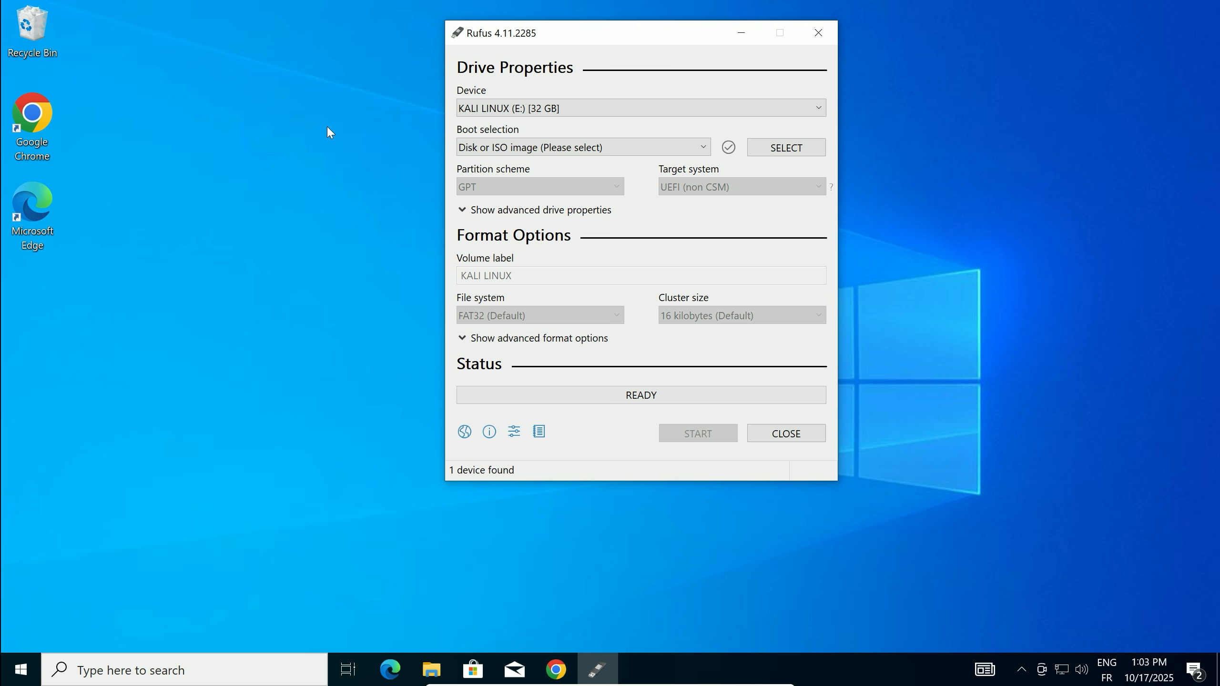
Step: Open the KALI LINUX (E:) USB drive in File Explorer to check its contents
key(super+e)
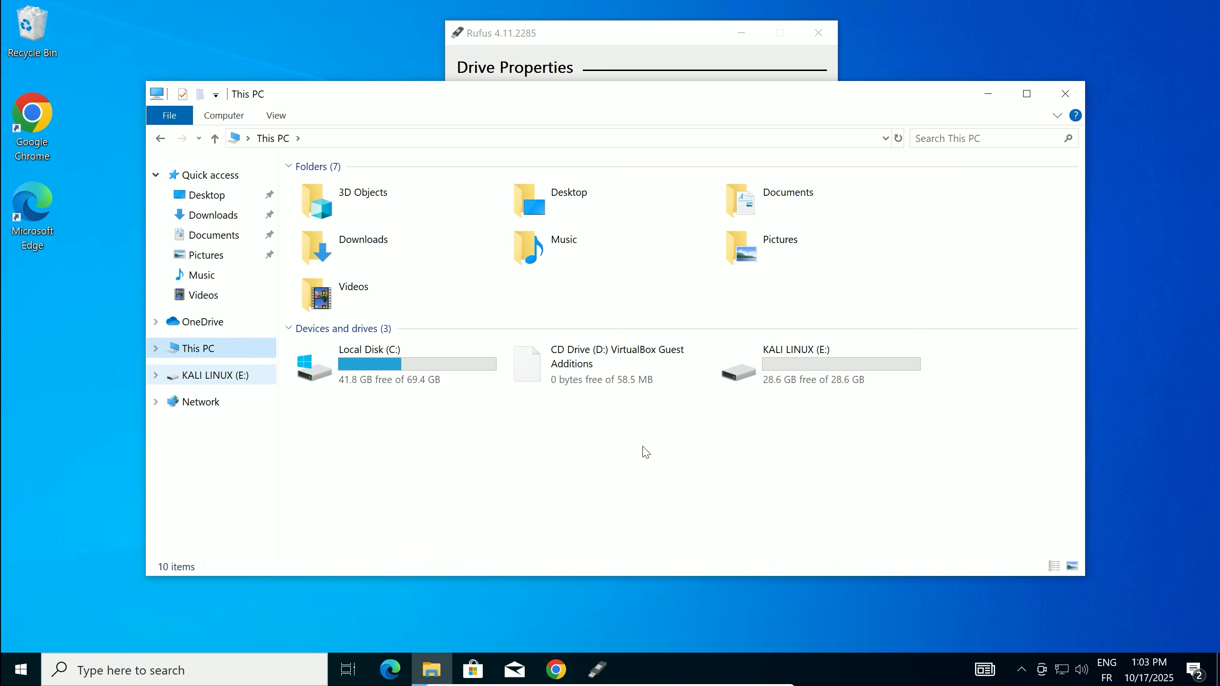
double_click(772, 382)
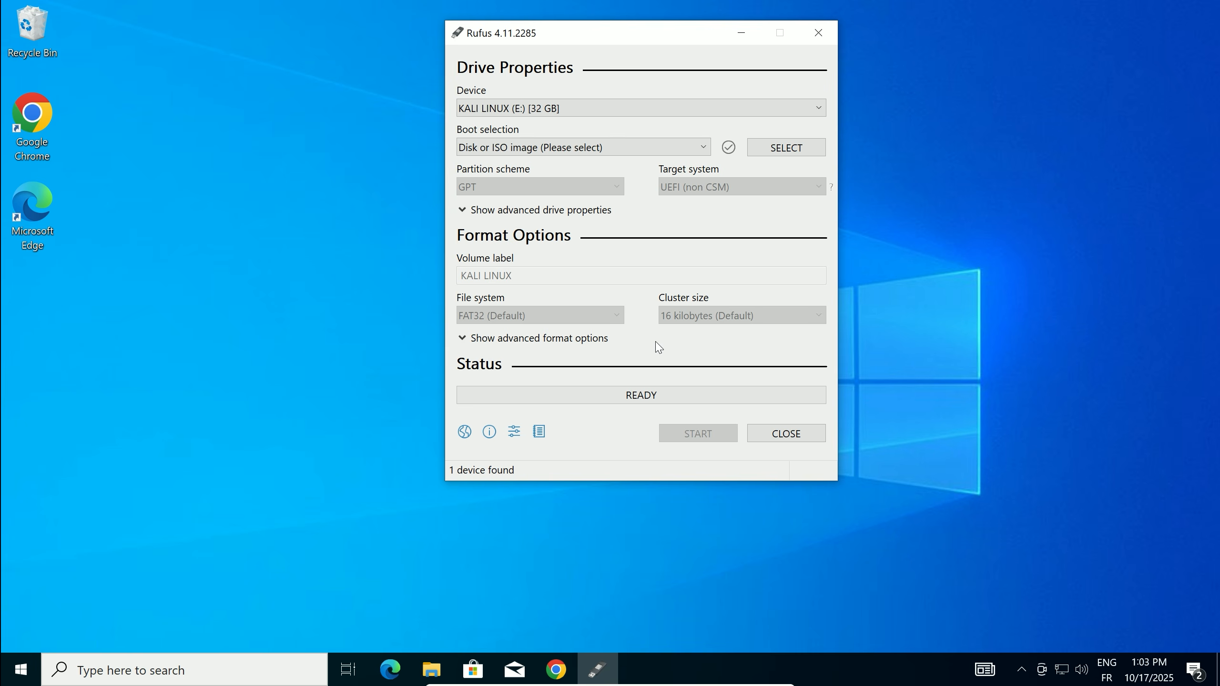
Step: Load the Win11_25H2_English_x64 disc image from Downloads as the boot selection
click(757, 154)
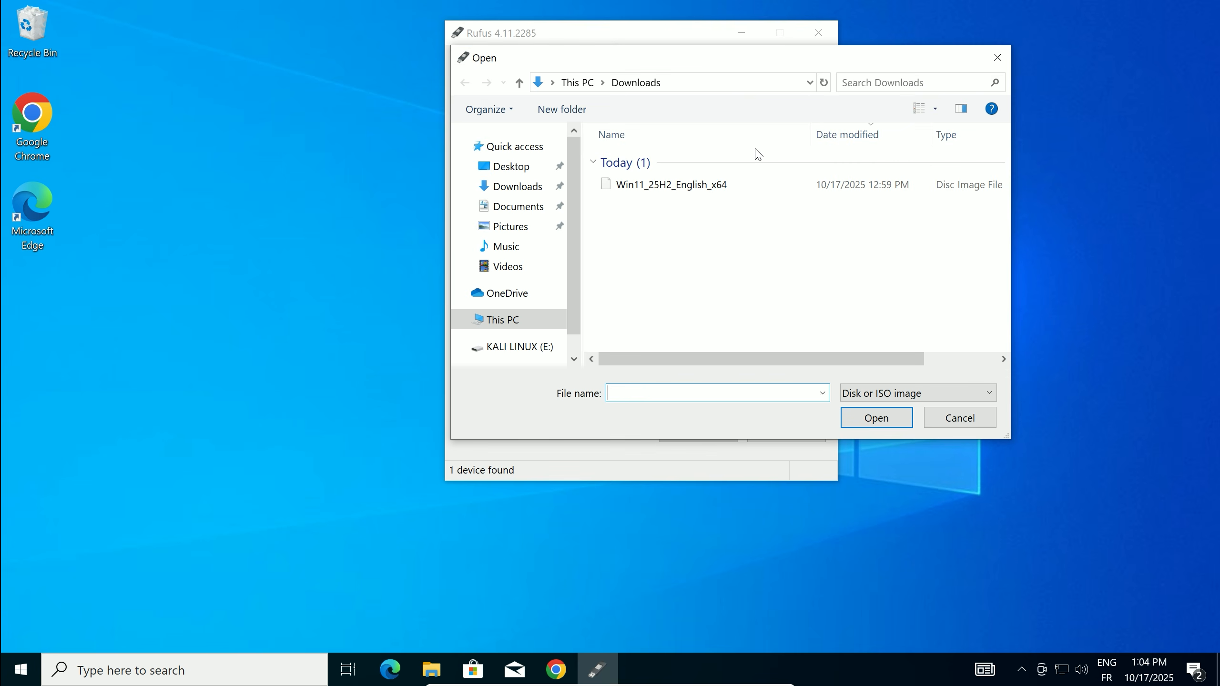
click(672, 188)
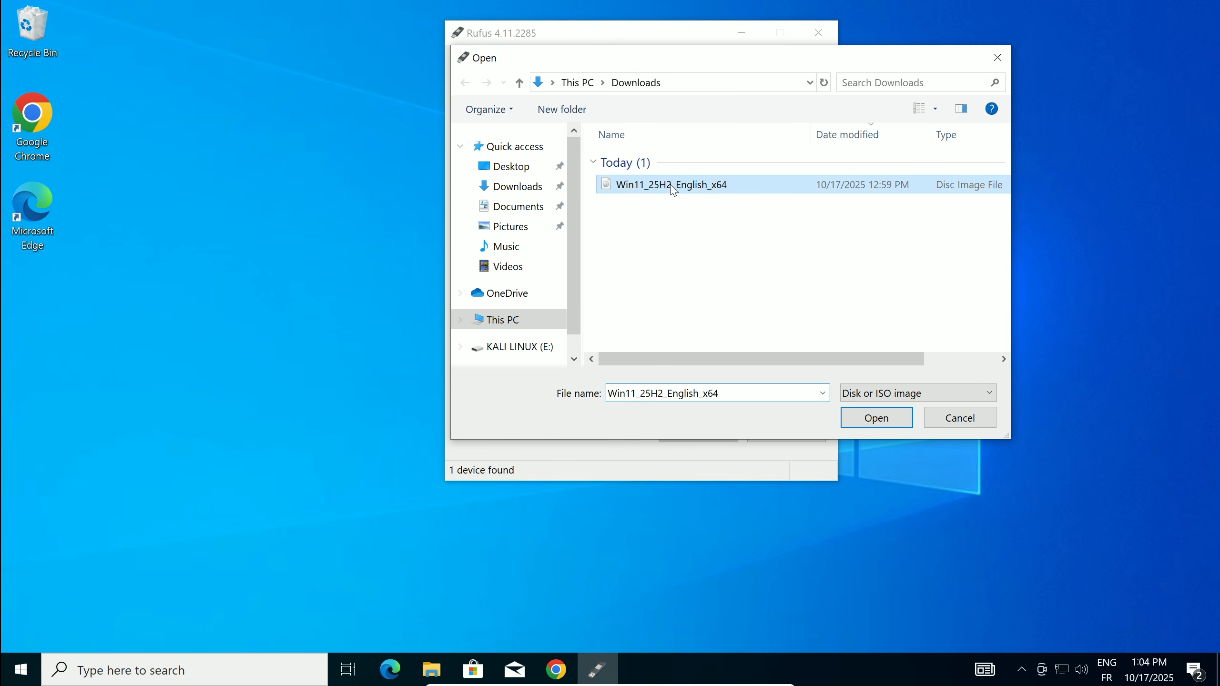
click(864, 423)
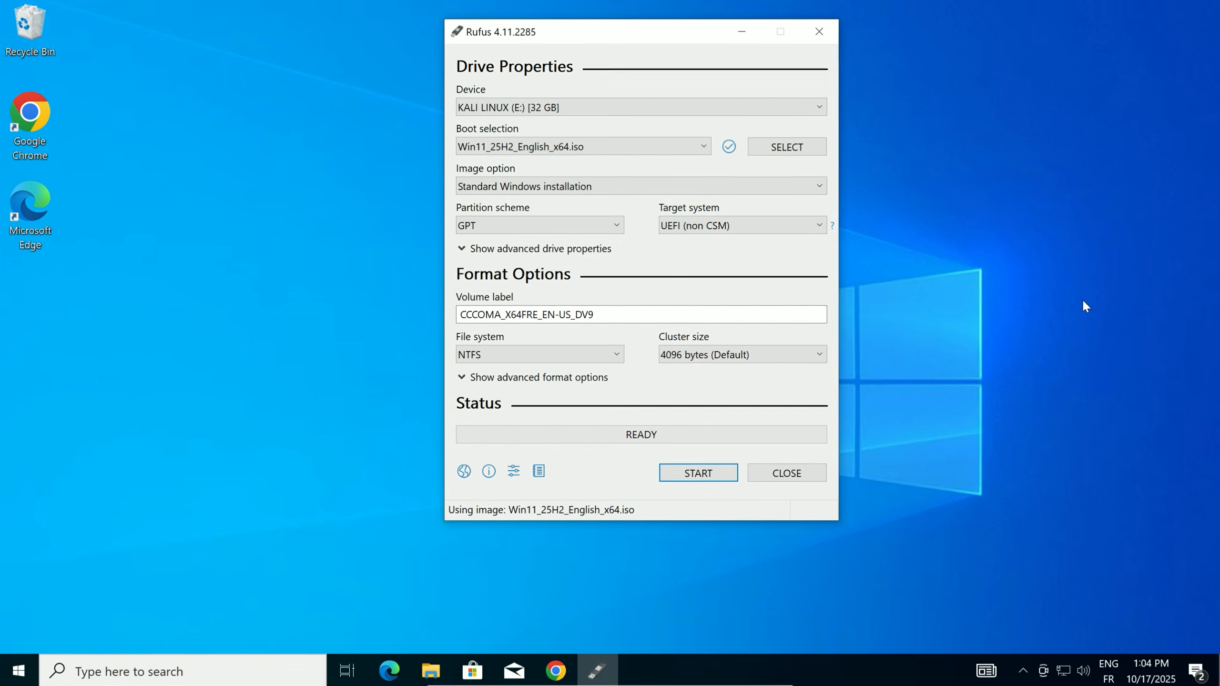
Step: Review the partition scheme choices and run msinfo32 to check the PC's system information
click(549, 227)
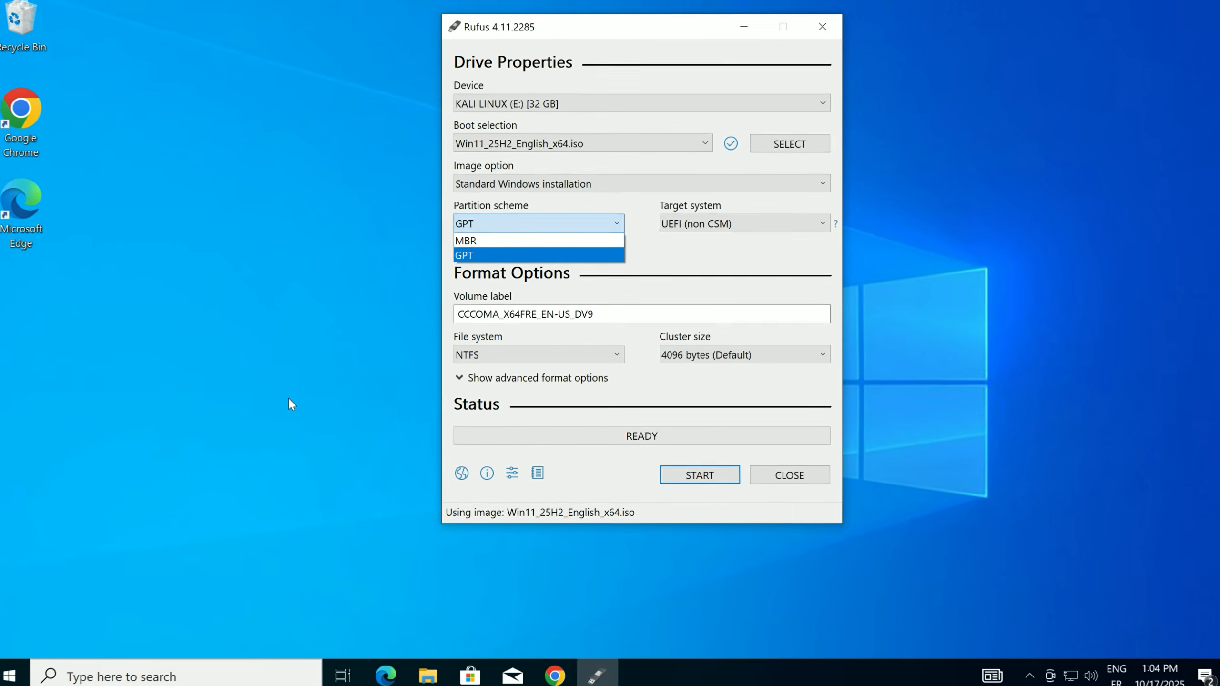
key(super+r)
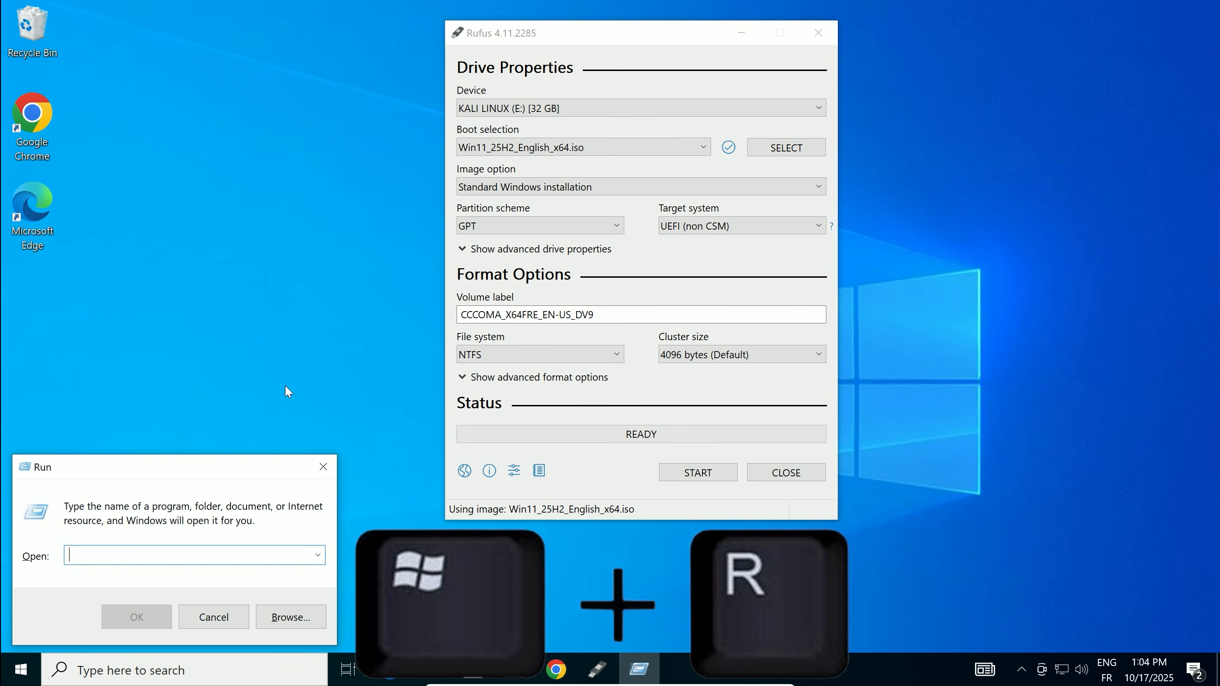
text(msinfo32)
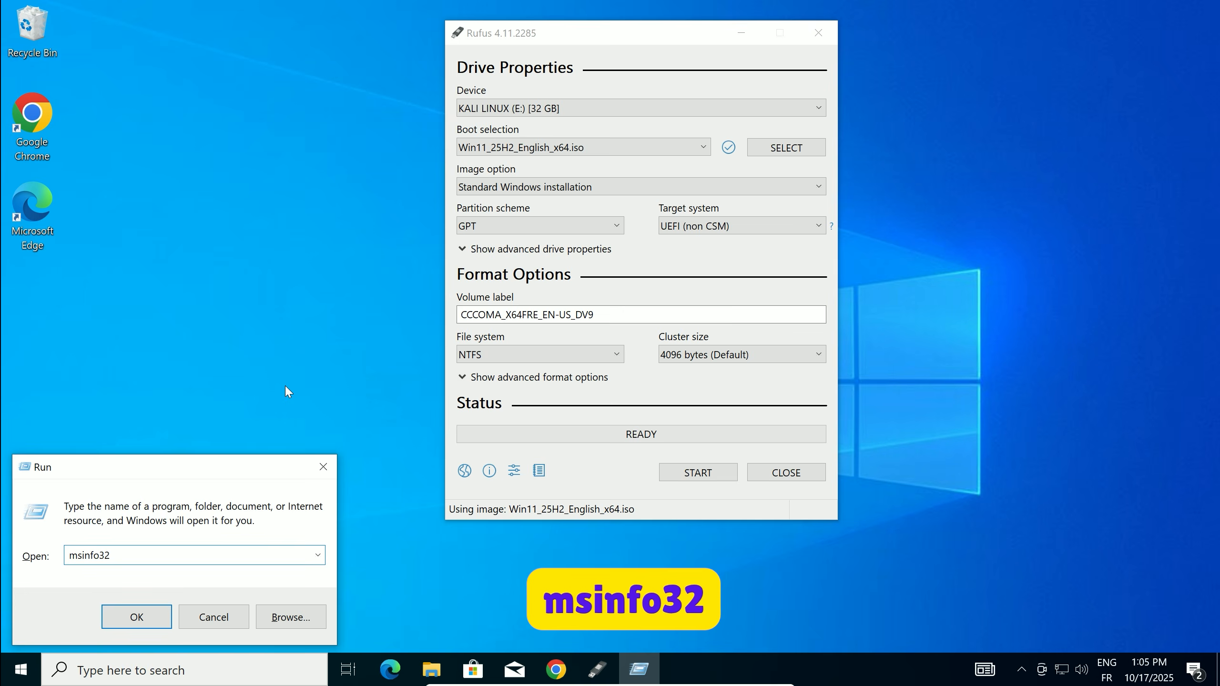
key(Return)
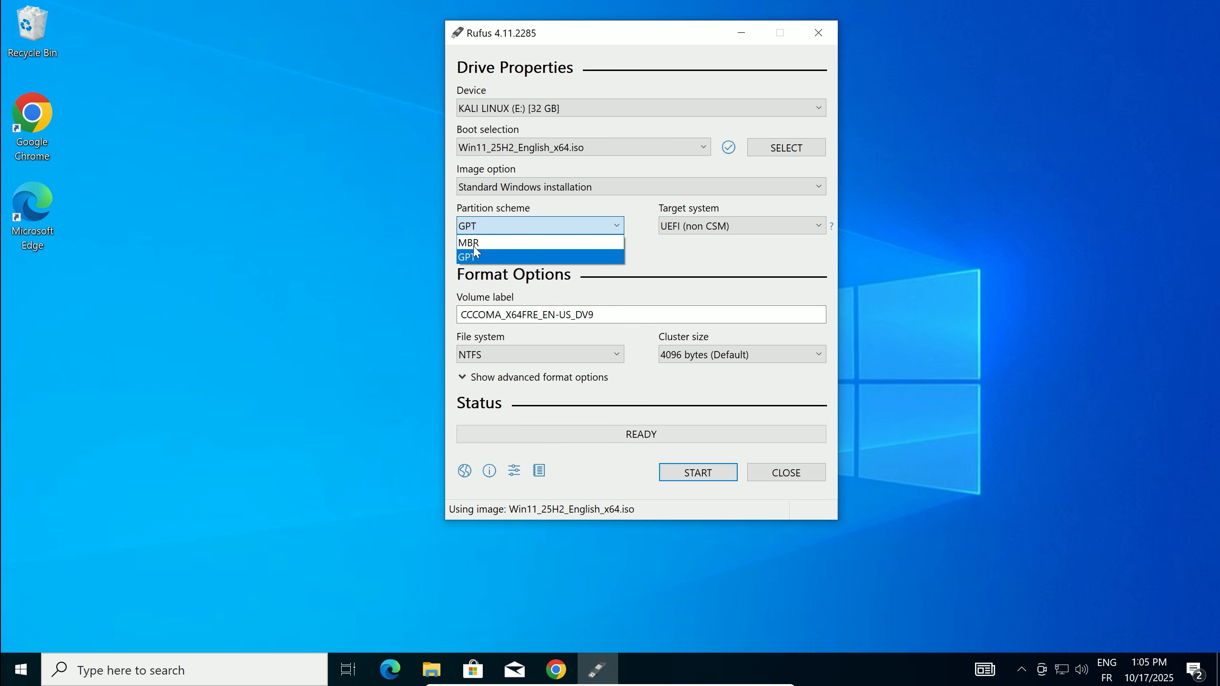
Step: Start writing the USB drive with regional options copied from this user and data collection and BitLocker encryption disabled, accepting the data erasure
click(698, 473)
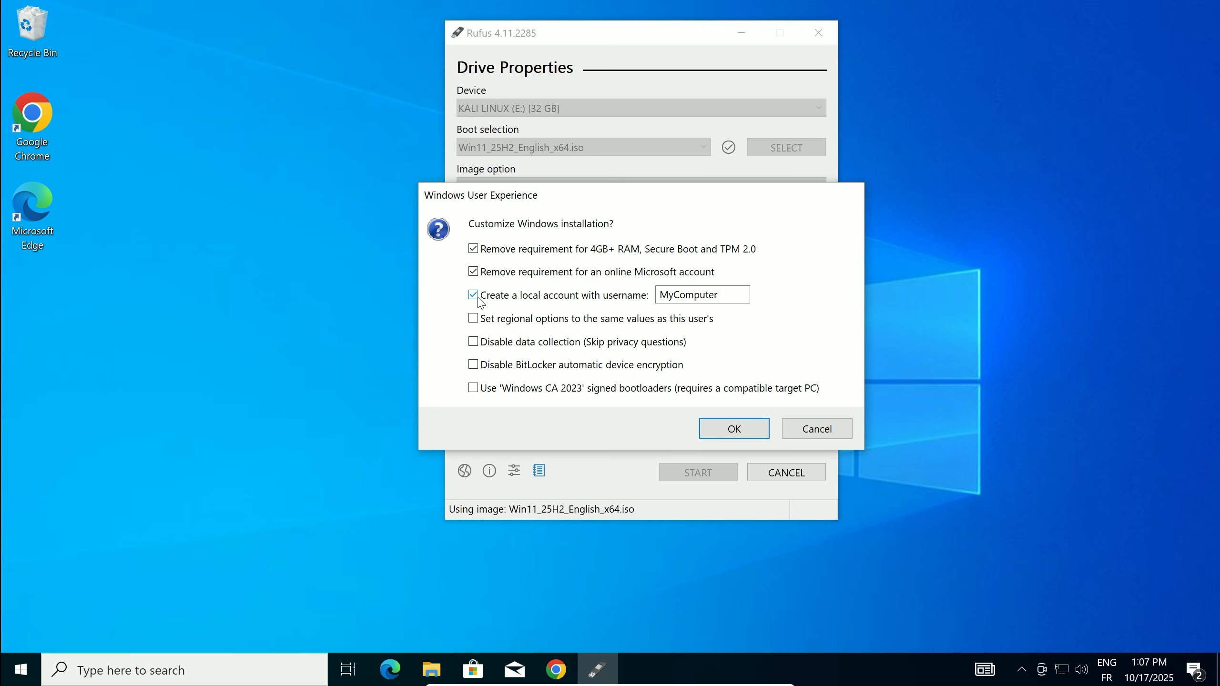
click(473, 319)
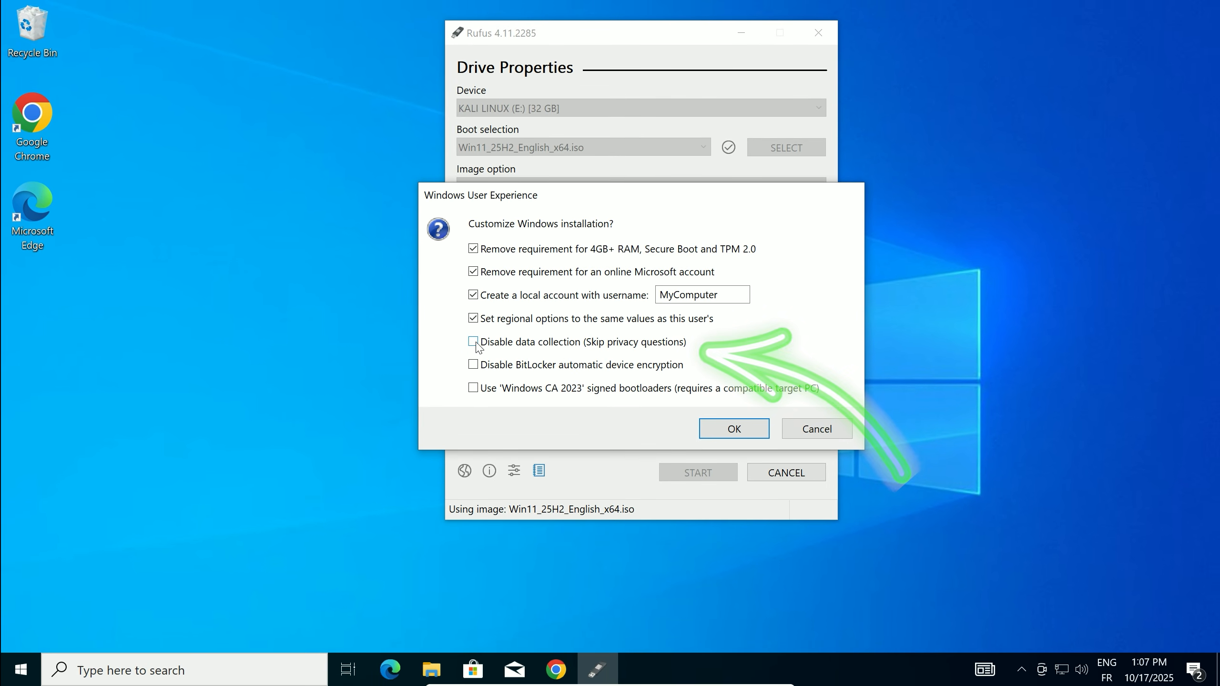
click(473, 342)
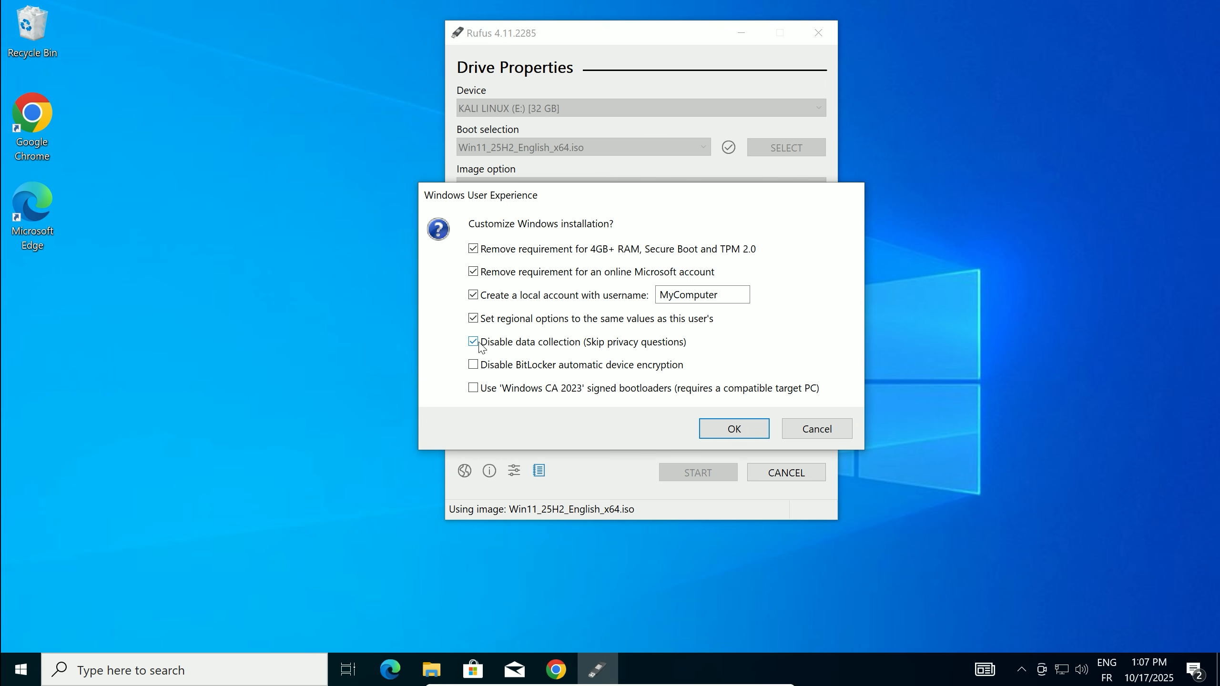
click(473, 365)
click(732, 432)
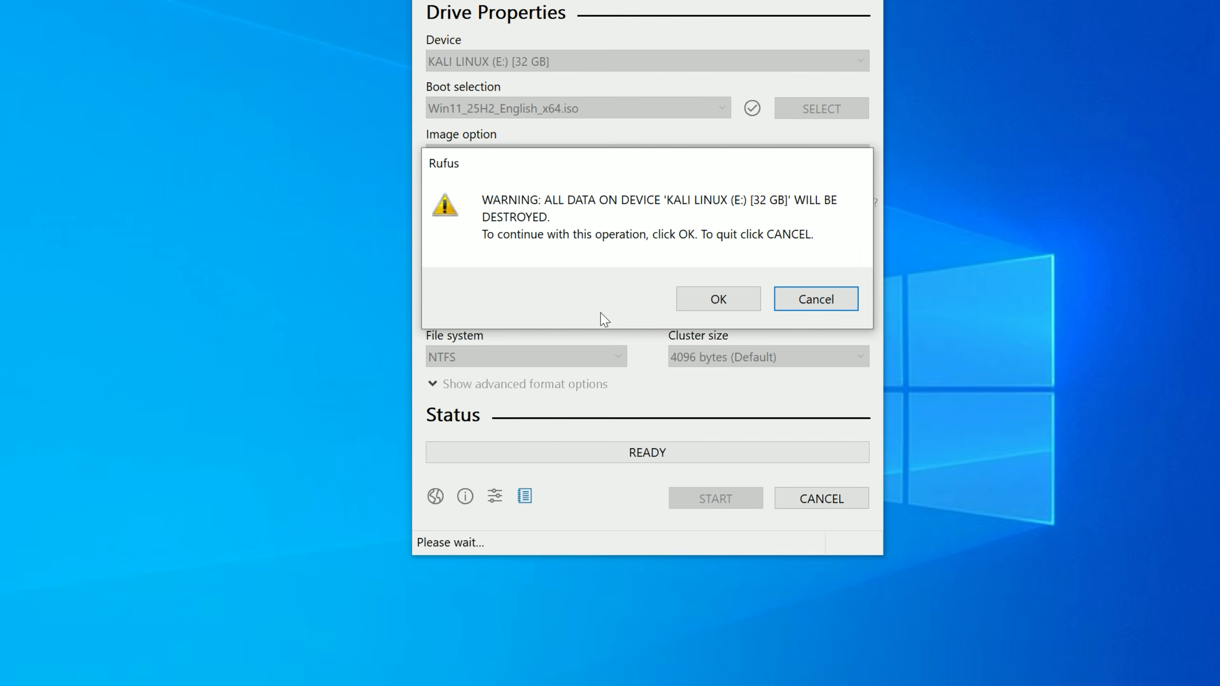
click(718, 302)
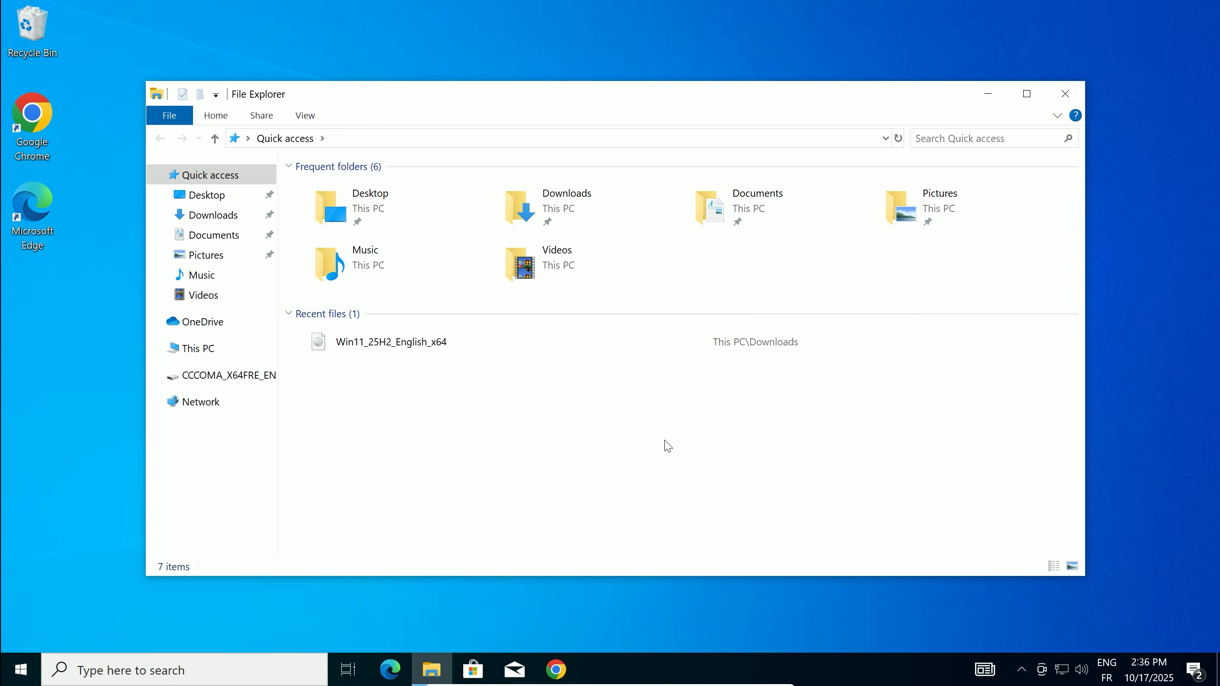
Step: Launch setup from the CCCOMA_X64FRE_EN-US_DV9 (E:) drive and continue with update downloads set to Not right now
click(194, 382)
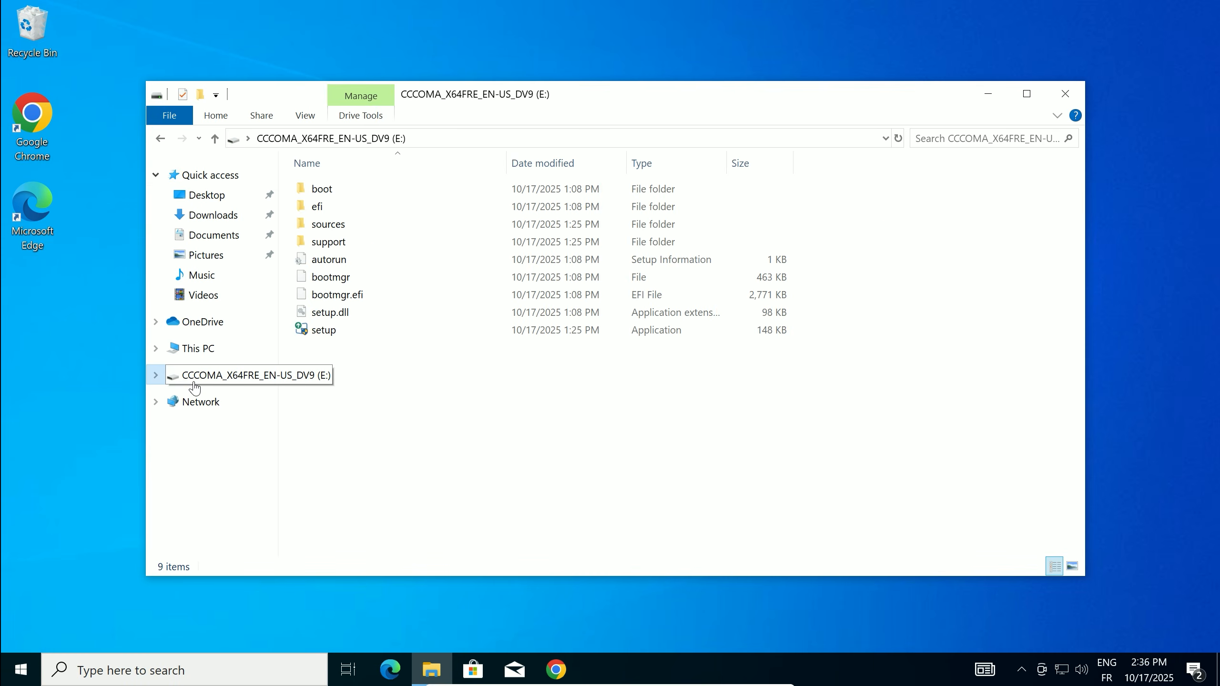
double_click(370, 331)
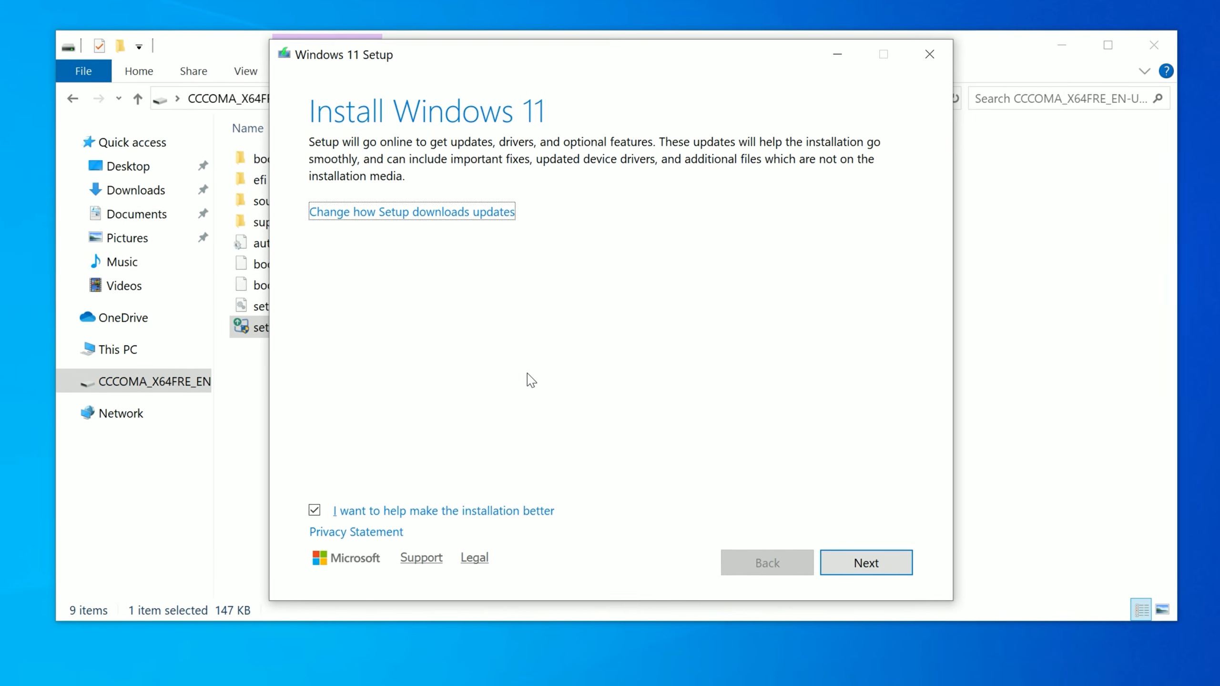
click(360, 215)
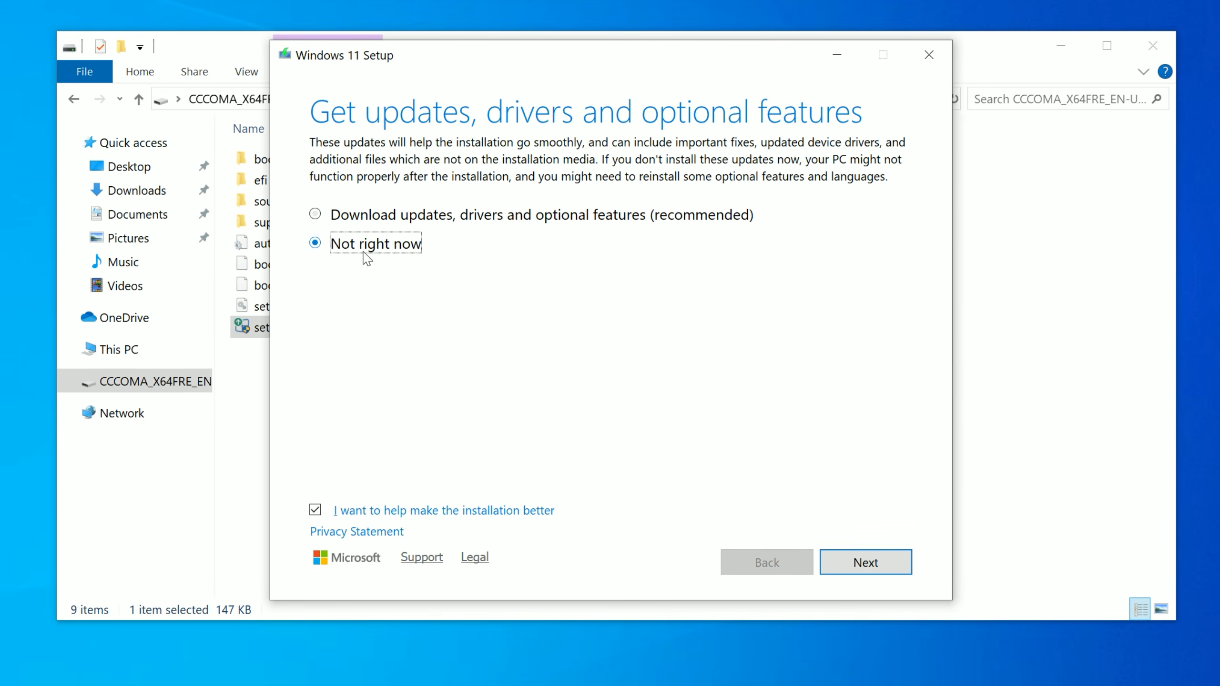
click(848, 567)
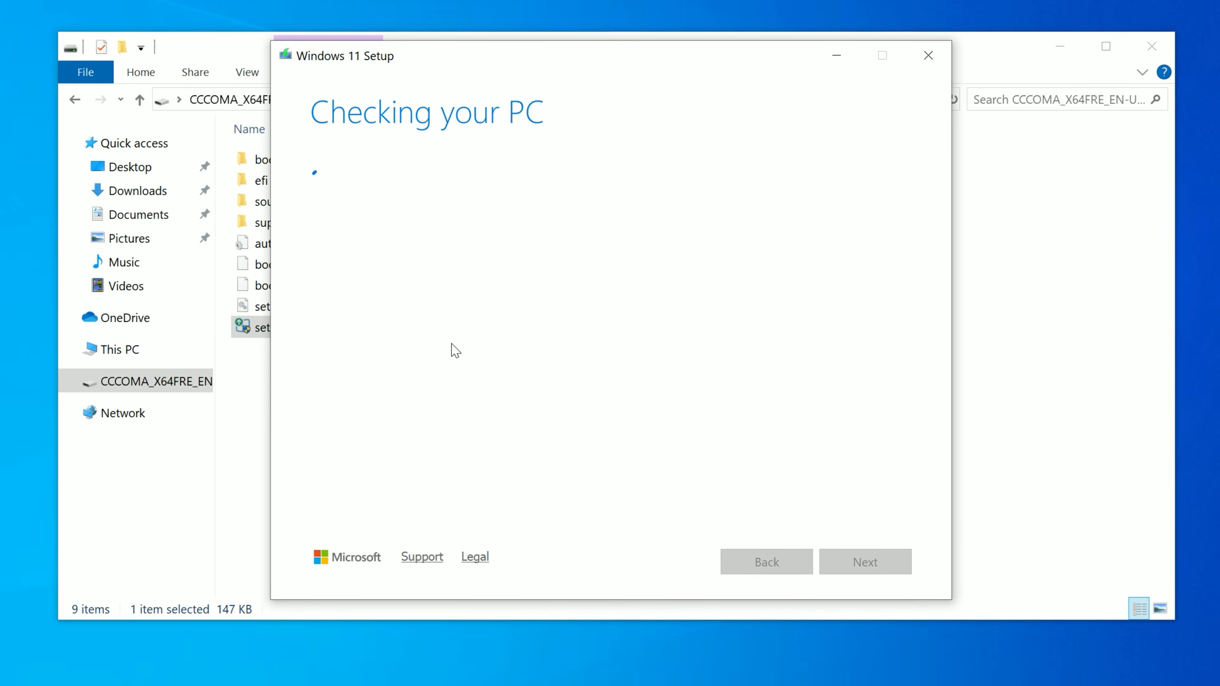
Step: Accept the Windows 11 license terms and the statement about unmet minimum system requirements
click(890, 217)
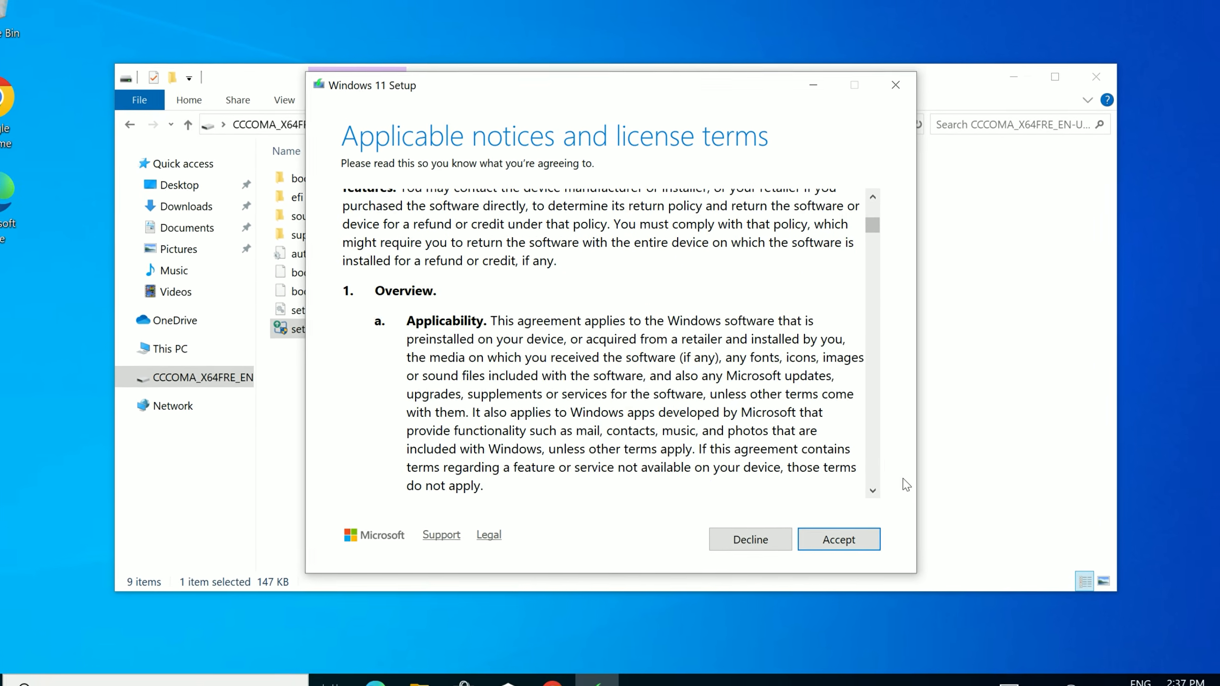
drag(892, 226, 893, 496)
click(827, 528)
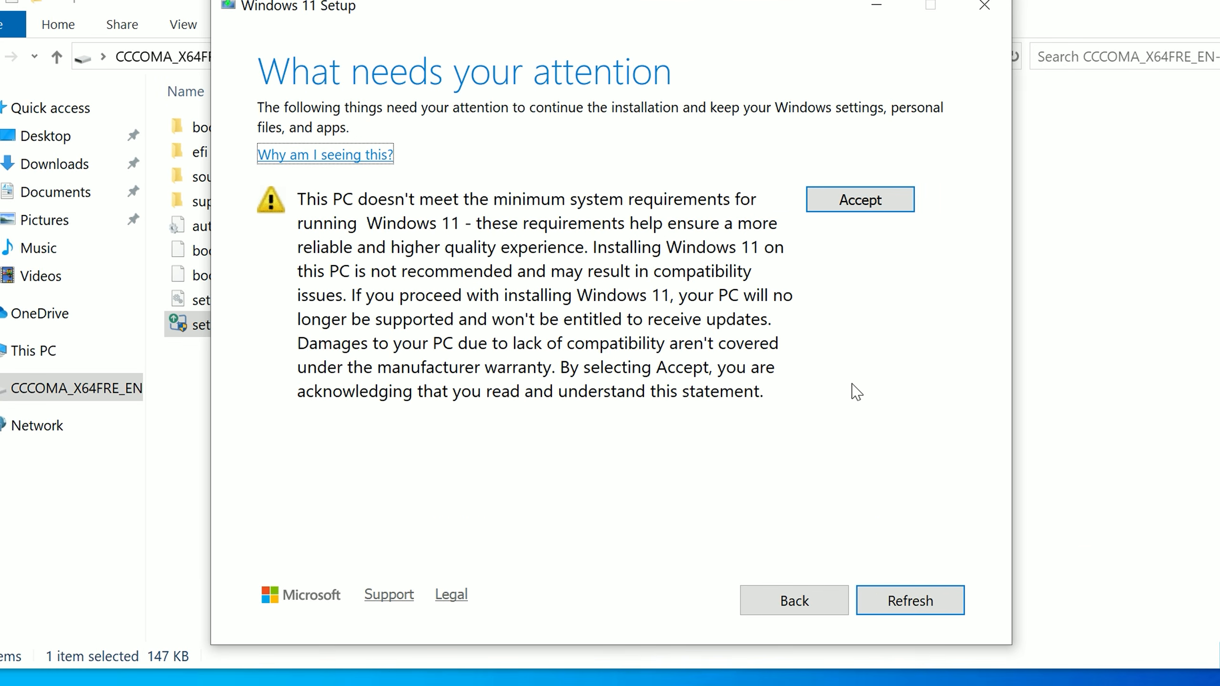
click(860, 199)
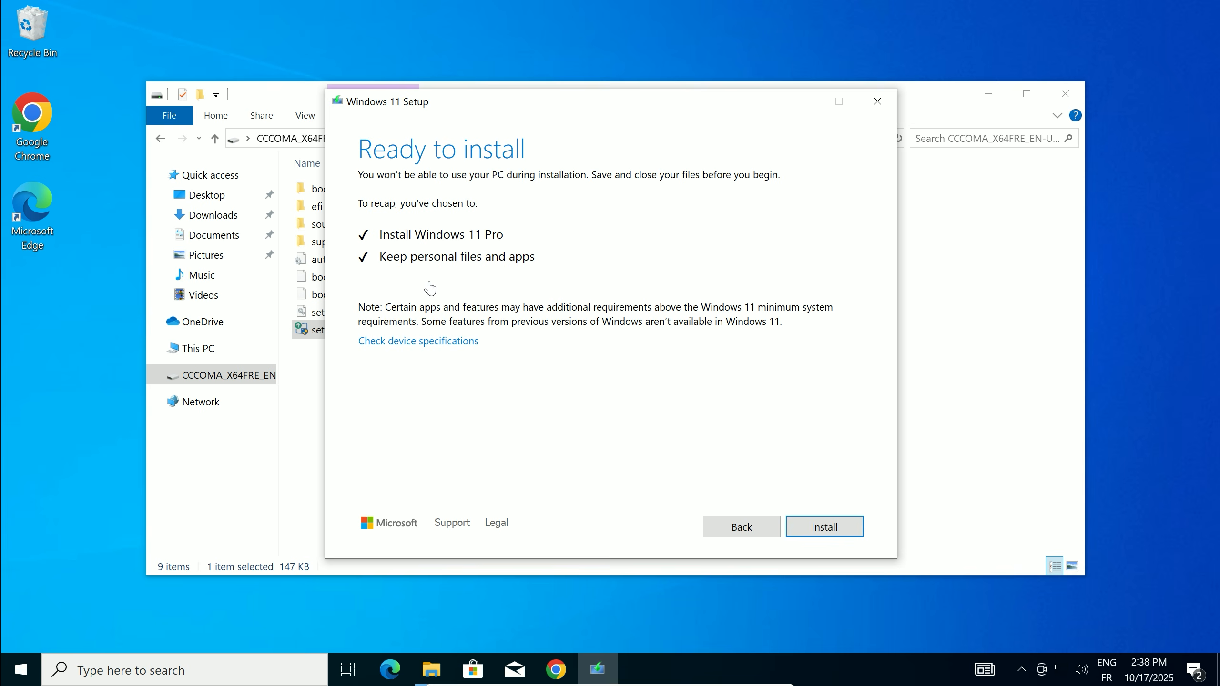
Step: Choose to keep personal files and apps, and start the Windows 11 Pro installation
click(430, 287)
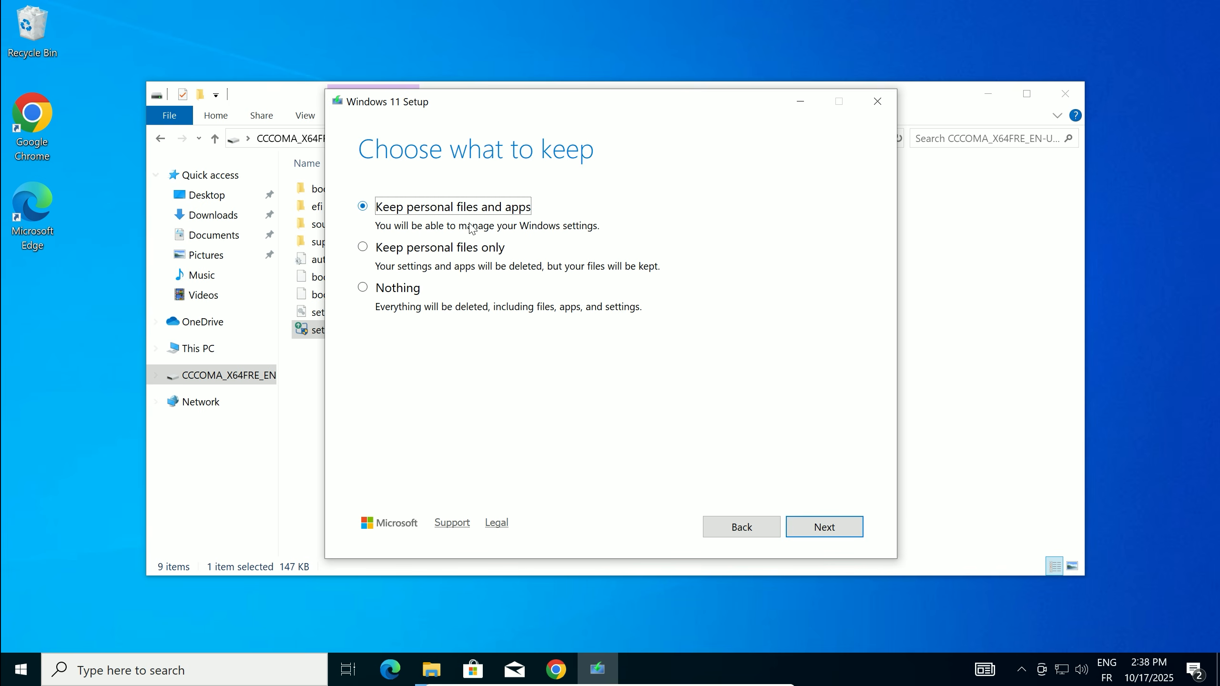
key(Return)
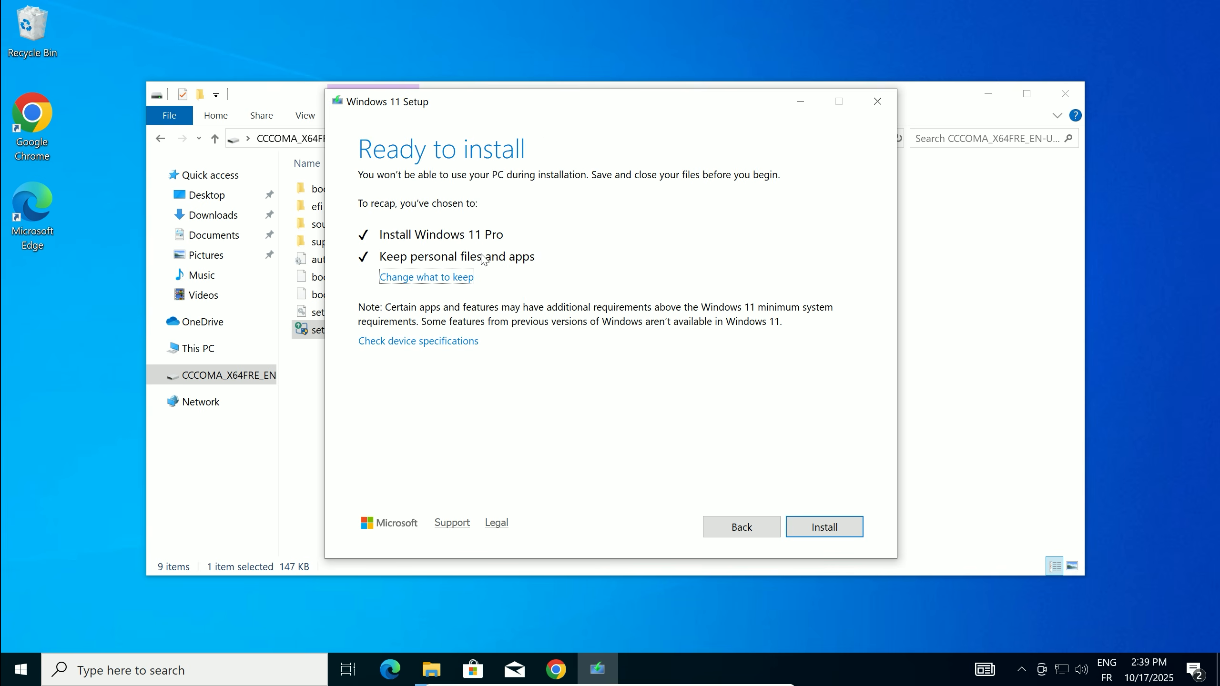
key(Return)
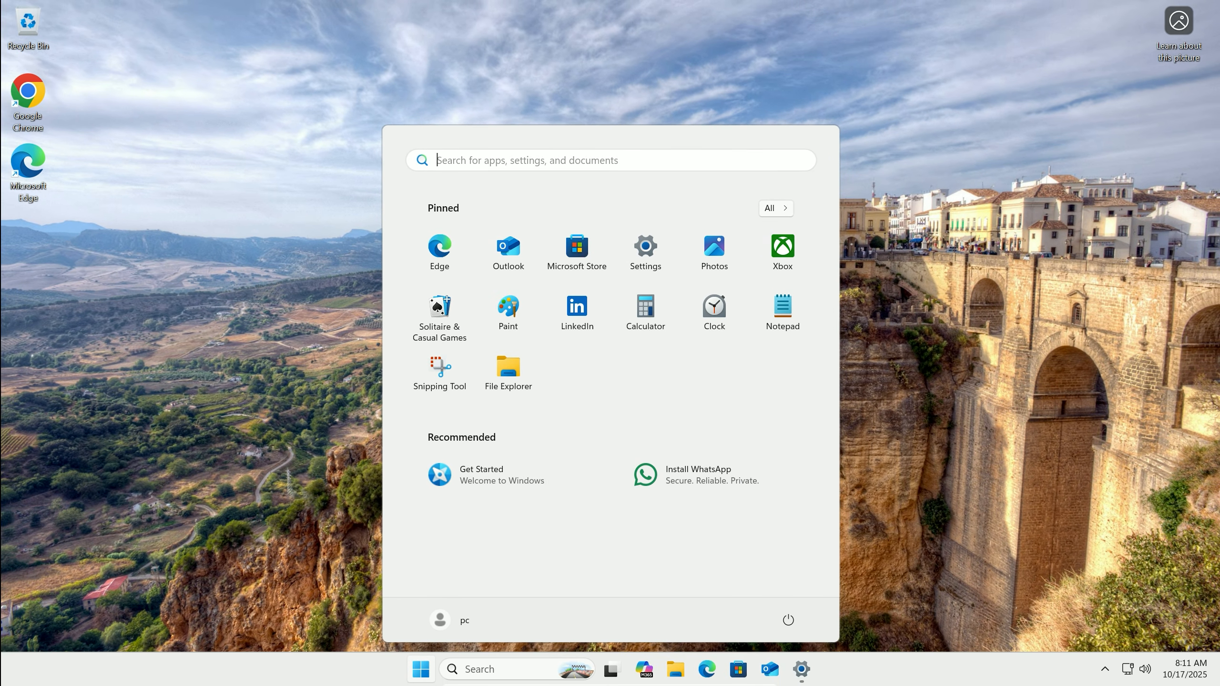
Step: Run winver to check the installed Windows version
click(909, 298)
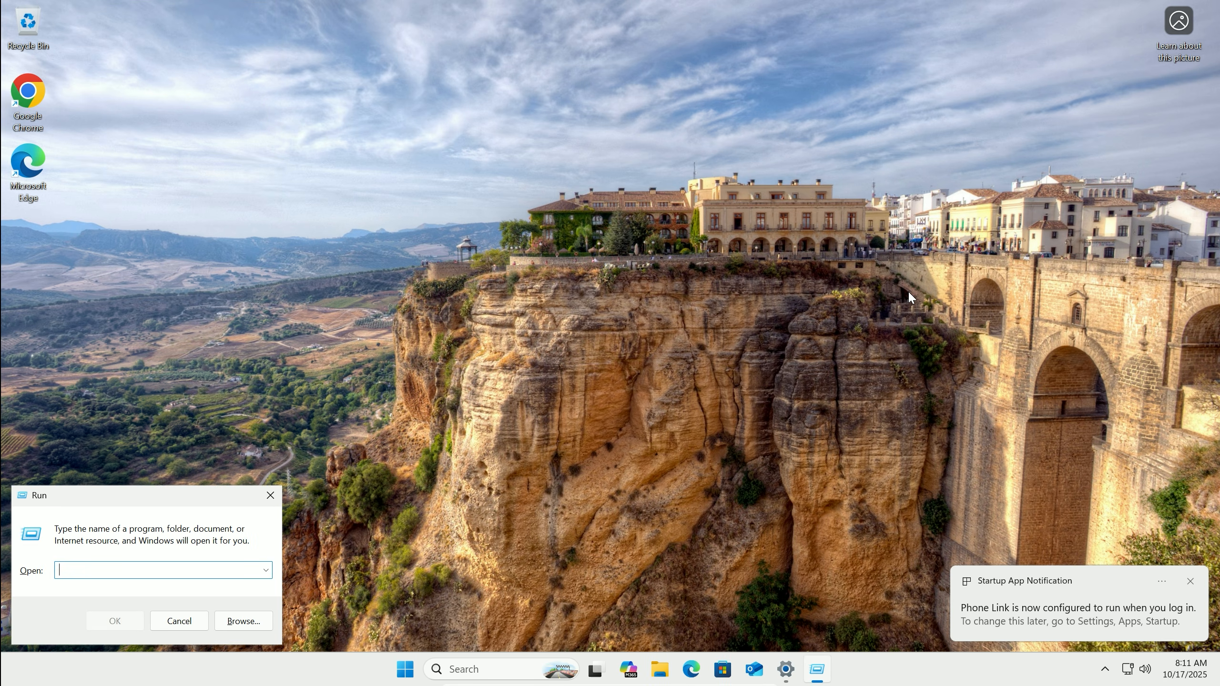
text(inver)
key(Return)
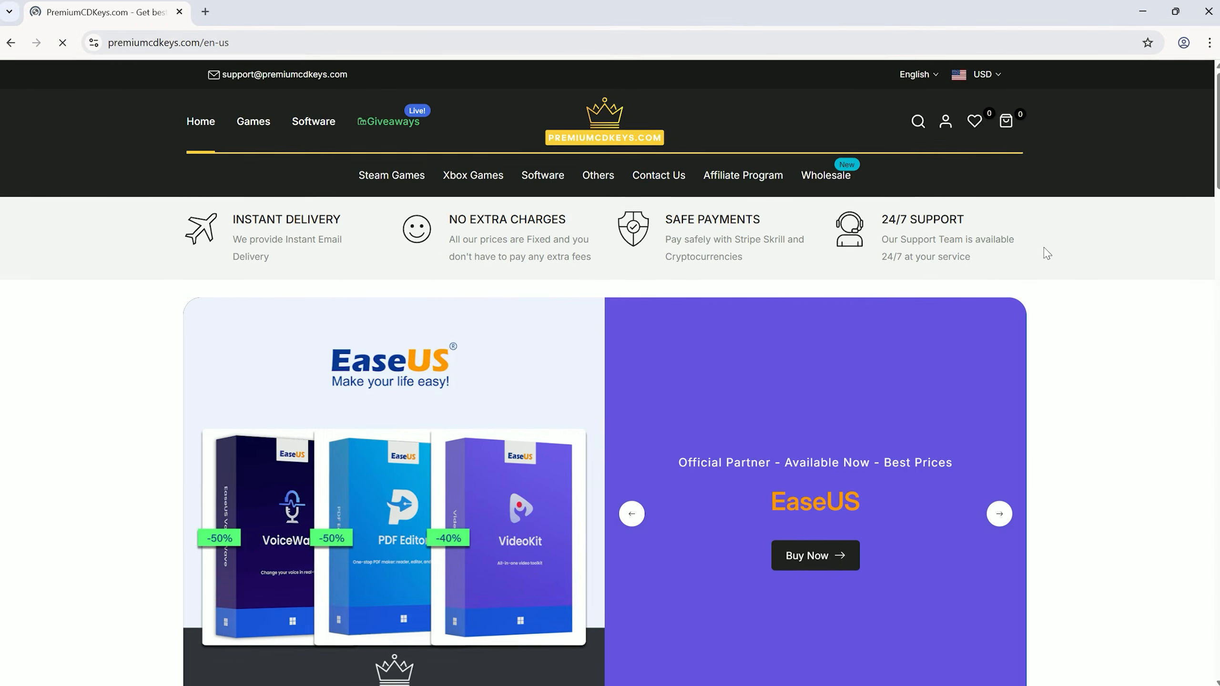
Step: Search premiumcdkeys.com for "windows 11 professional retail key" and open the Windows 11 Professional Retail Key product page
click(921, 119)
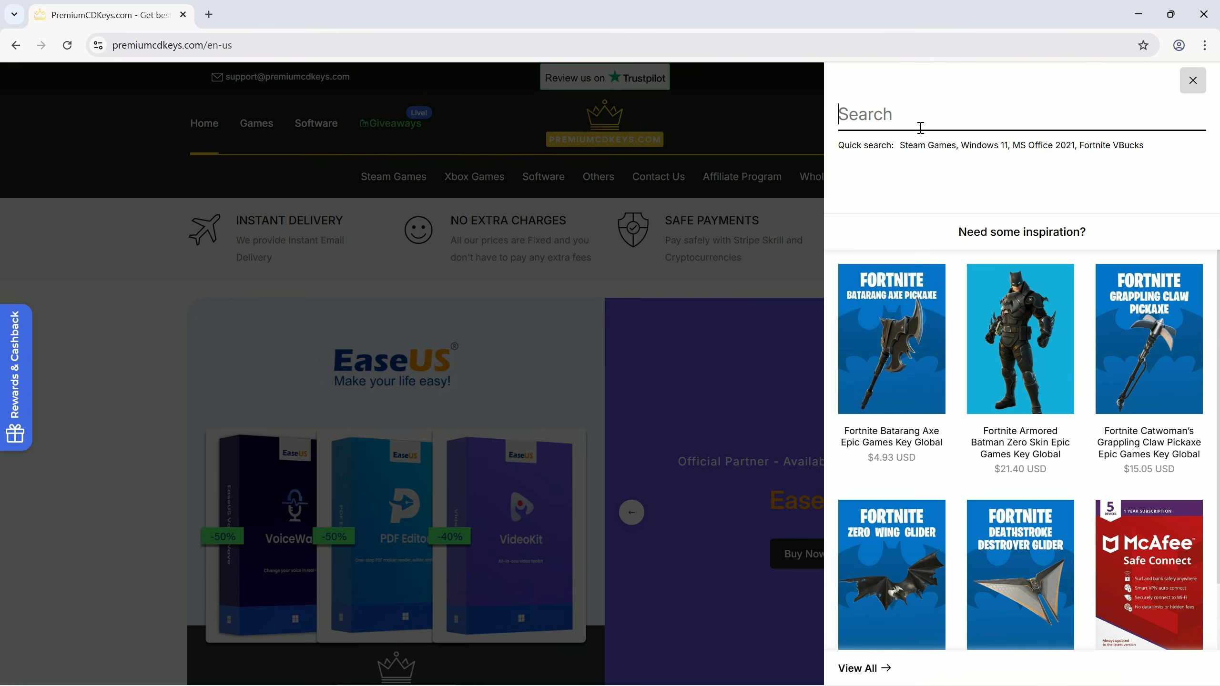
text(windows 11 pro)
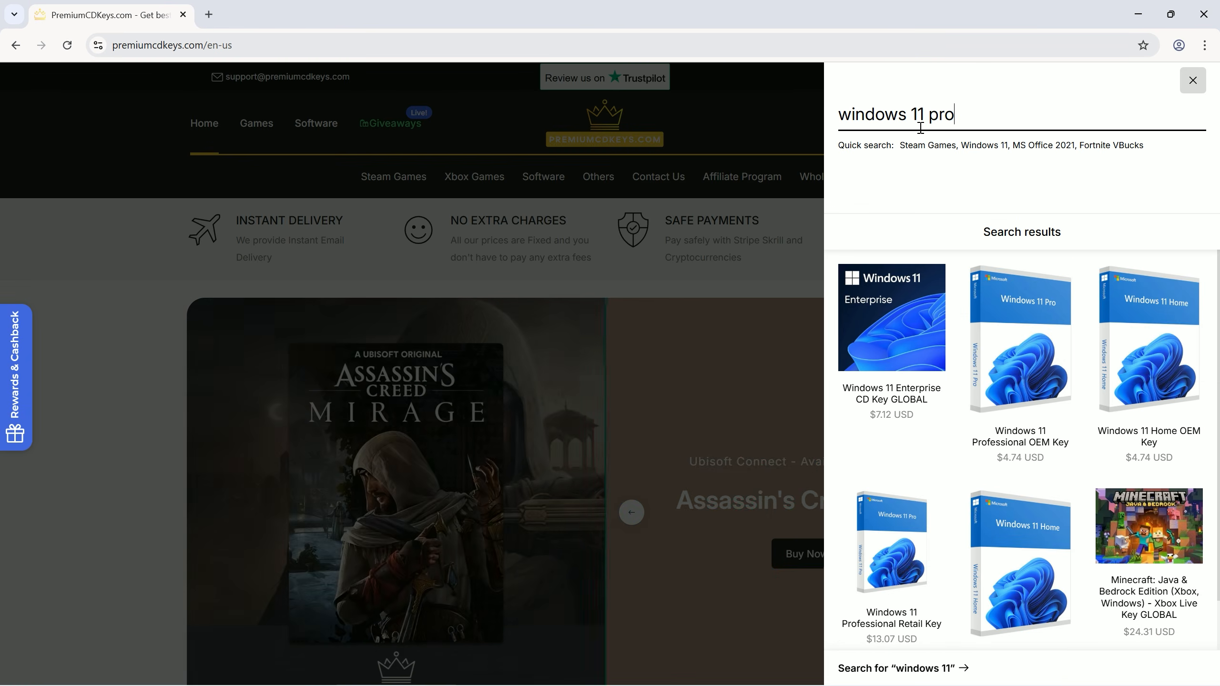
text(fessional retail key)
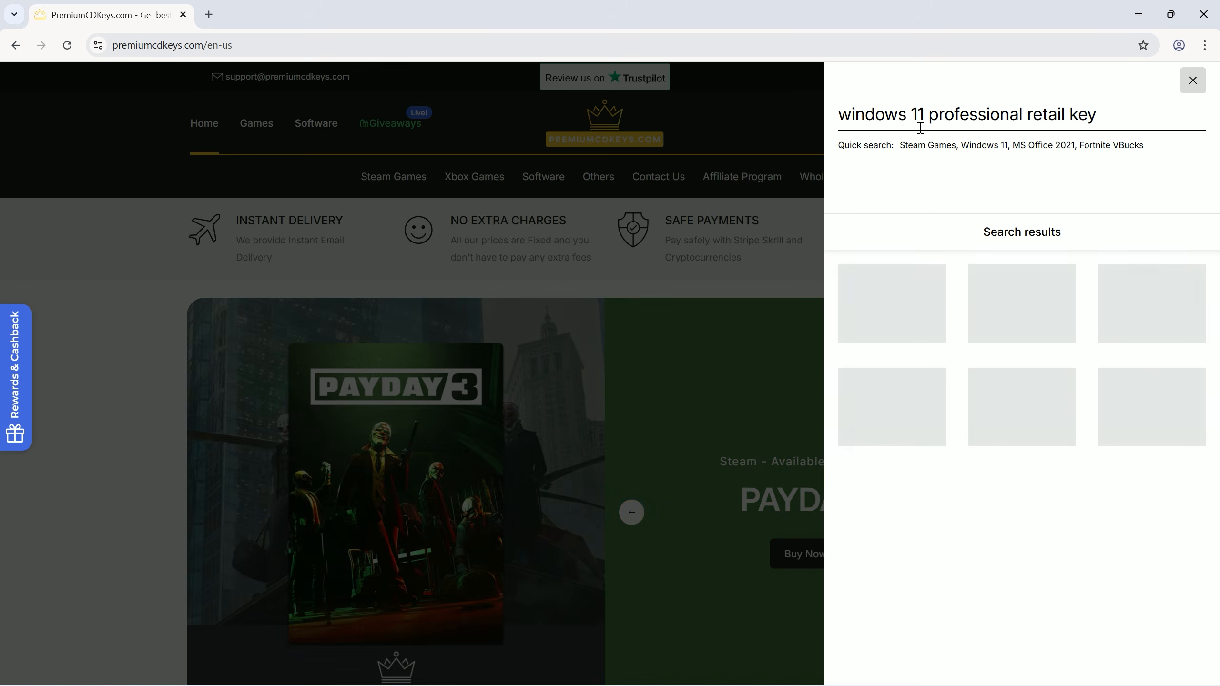
click(888, 375)
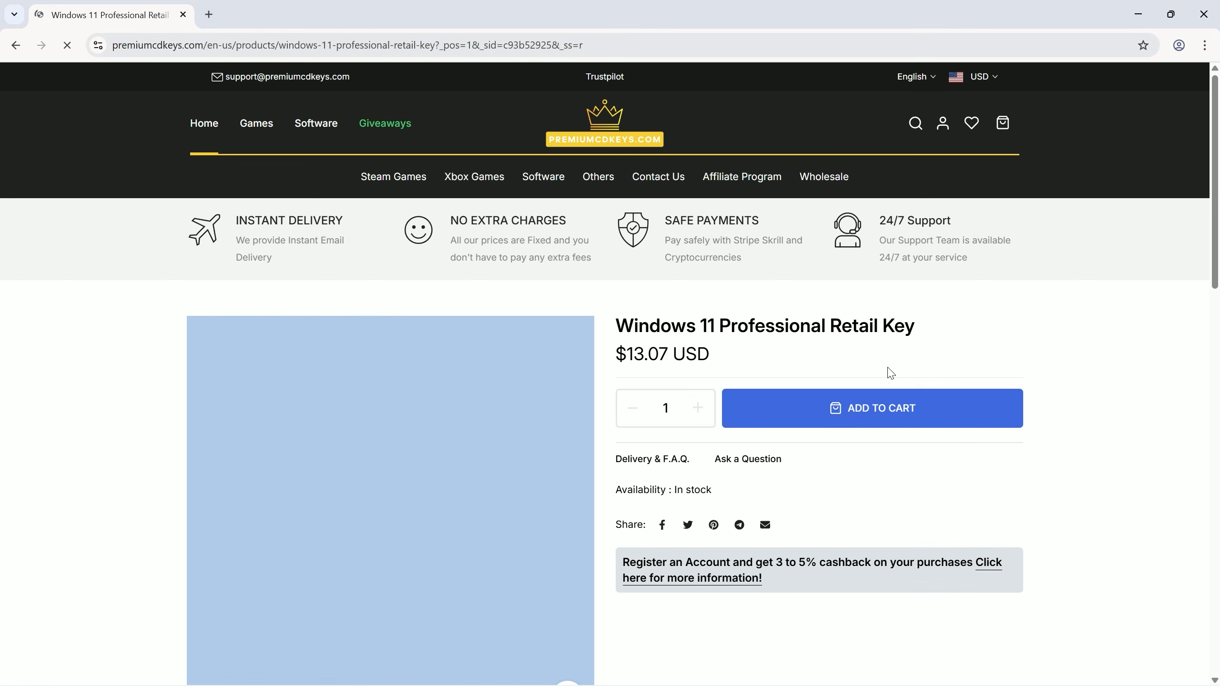
Step: Add the Windows 11 Professional Retail Key to the cart and apply the discount code TECH9
click(855, 454)
click(984, 504)
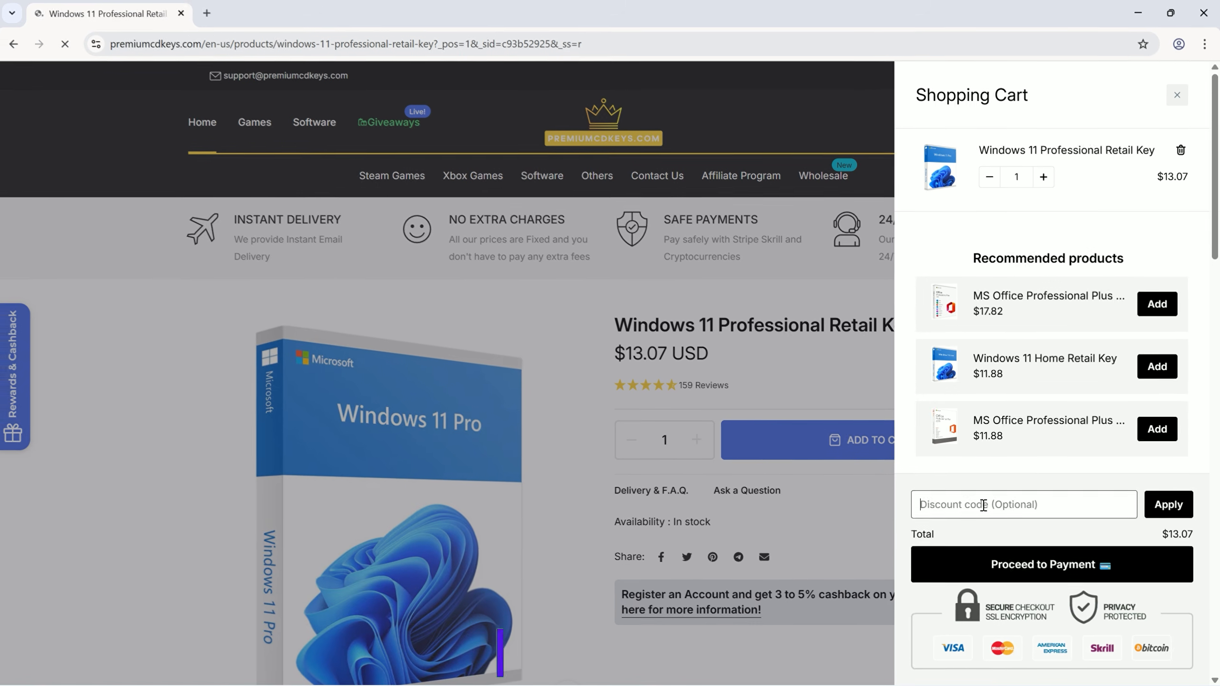
text(TECH)
text(9)
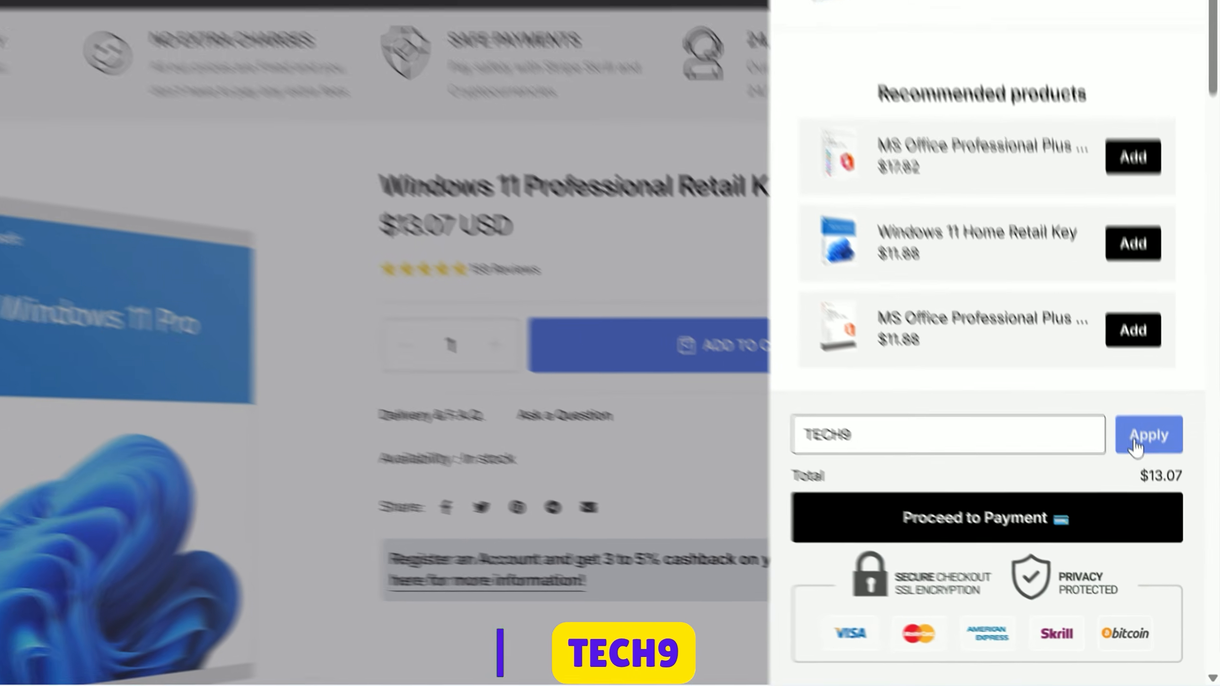
click(1101, 337)
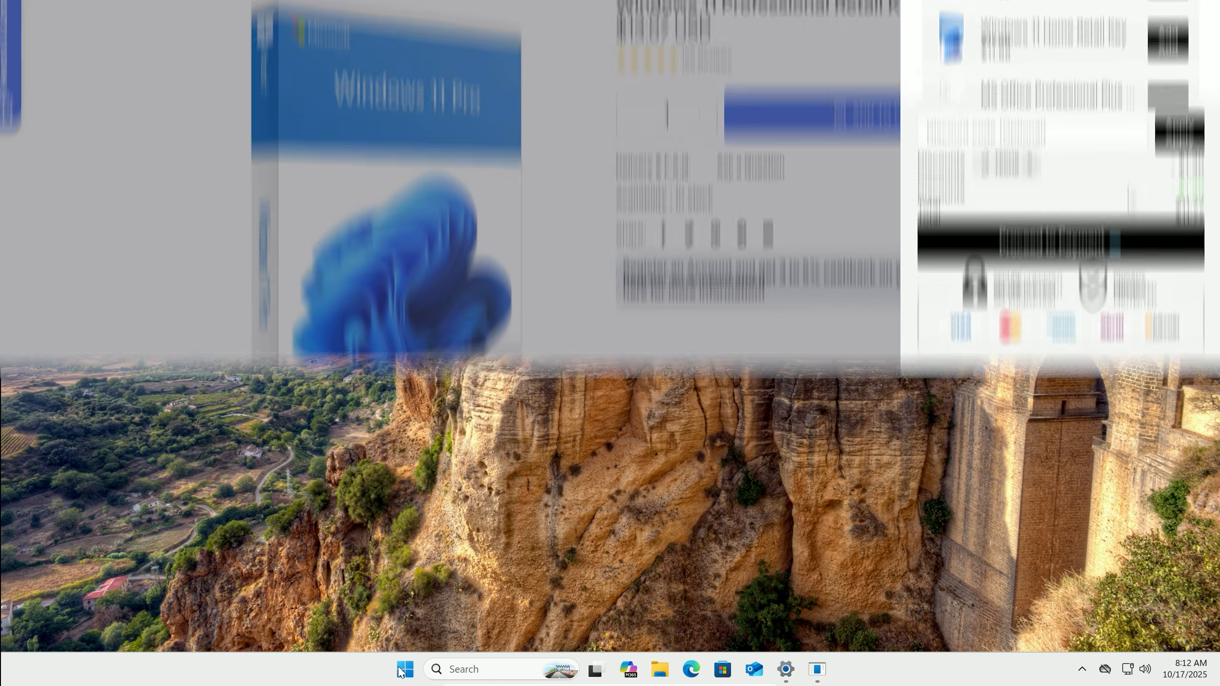
Step: Open the Activation page in the Windows System settings
right_click(403, 669)
click(377, 515)
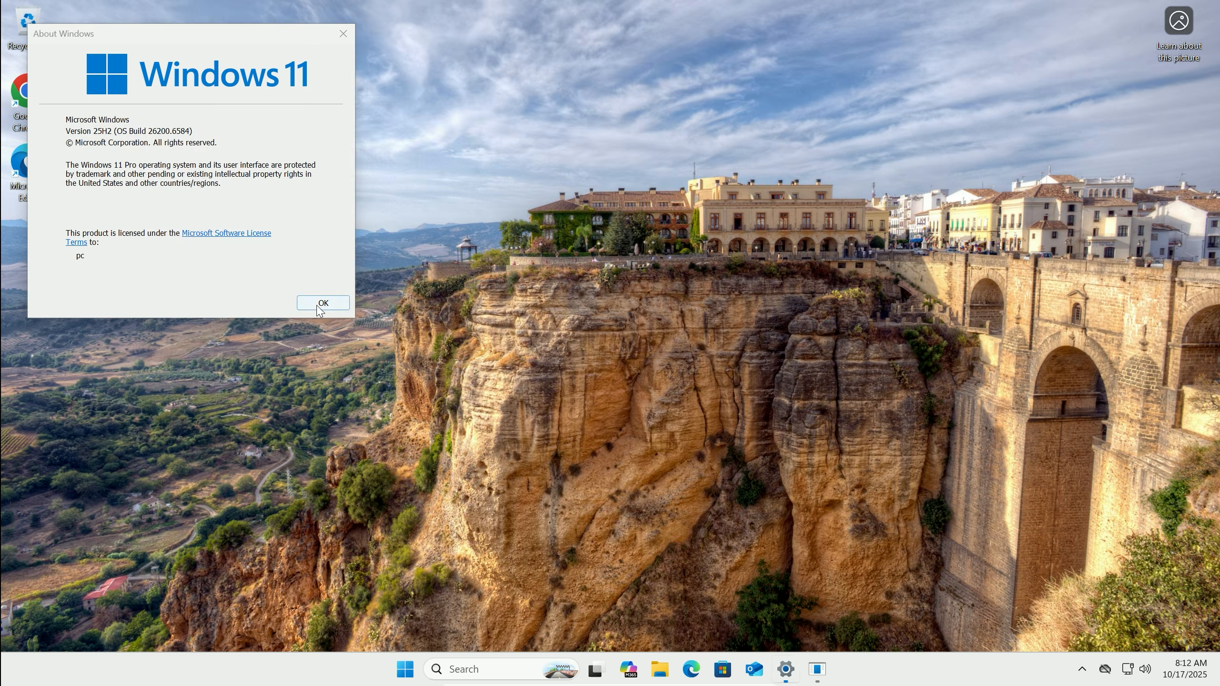
scroll(604, 325, down, 4)
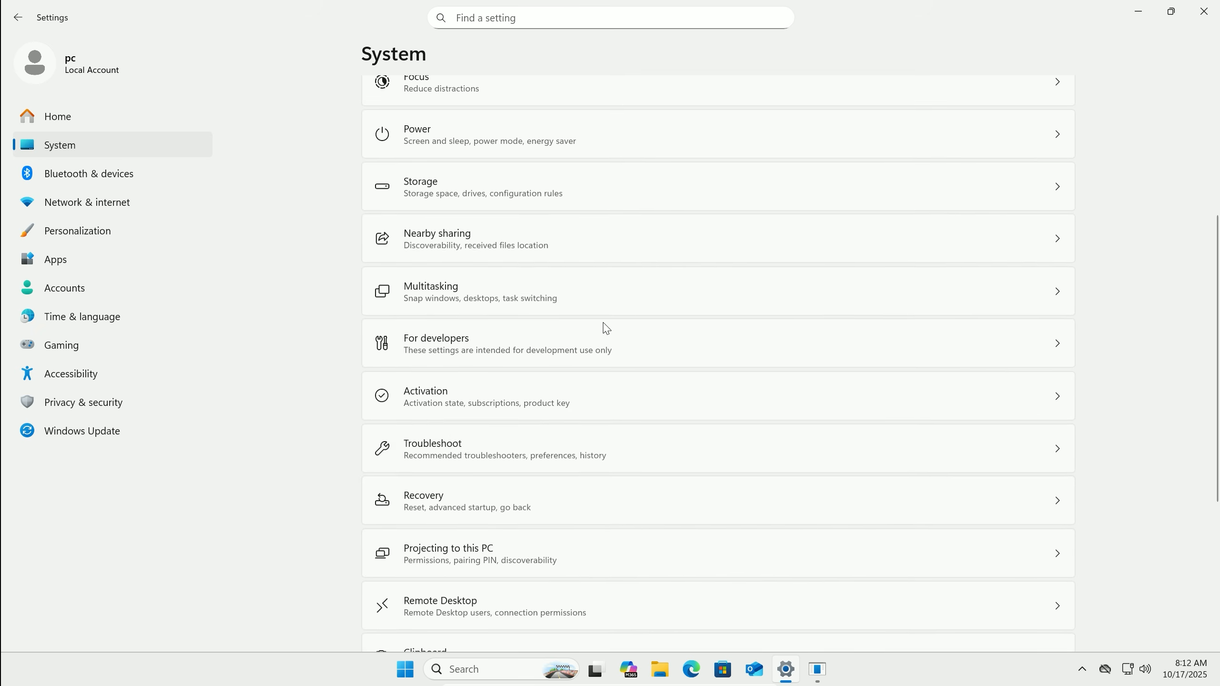
click(453, 409)
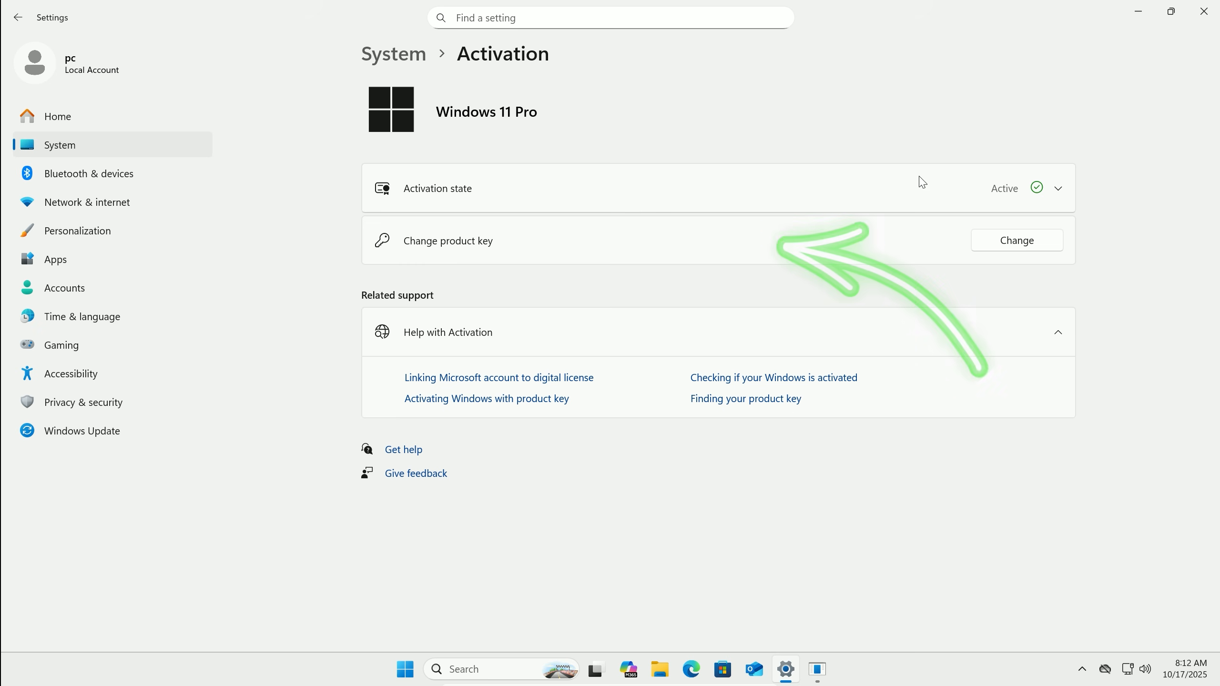